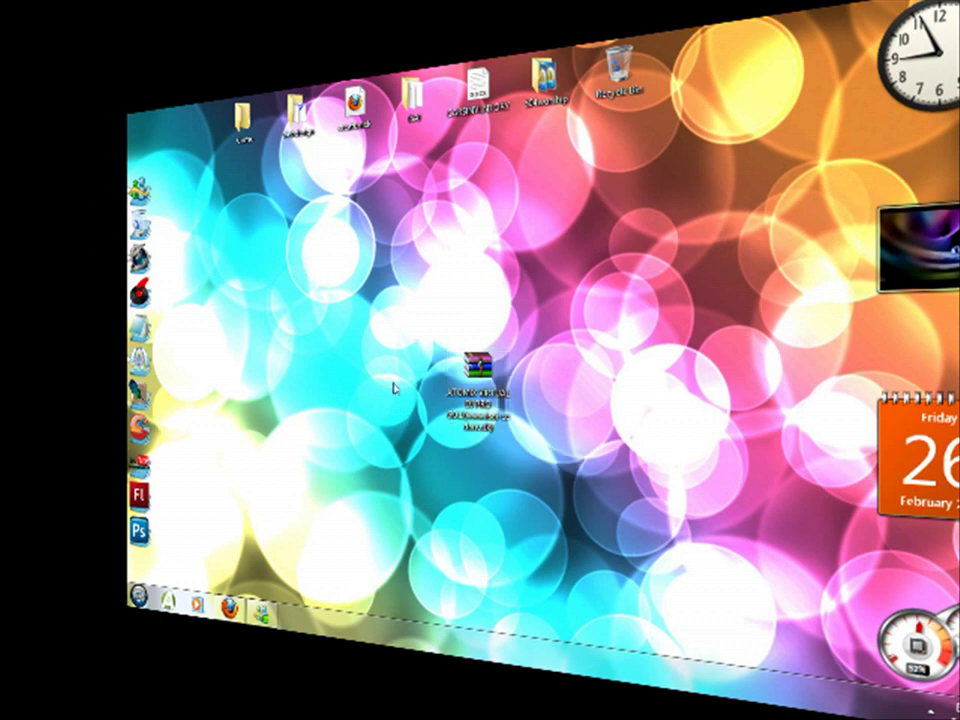
# Dismiss VirtualDJ's database and sound-driver errors, then minimise VirtualDJ to show the desktop.
pyautogui.moveTo(394, 324); pyautogui.dragTo(529, 460)
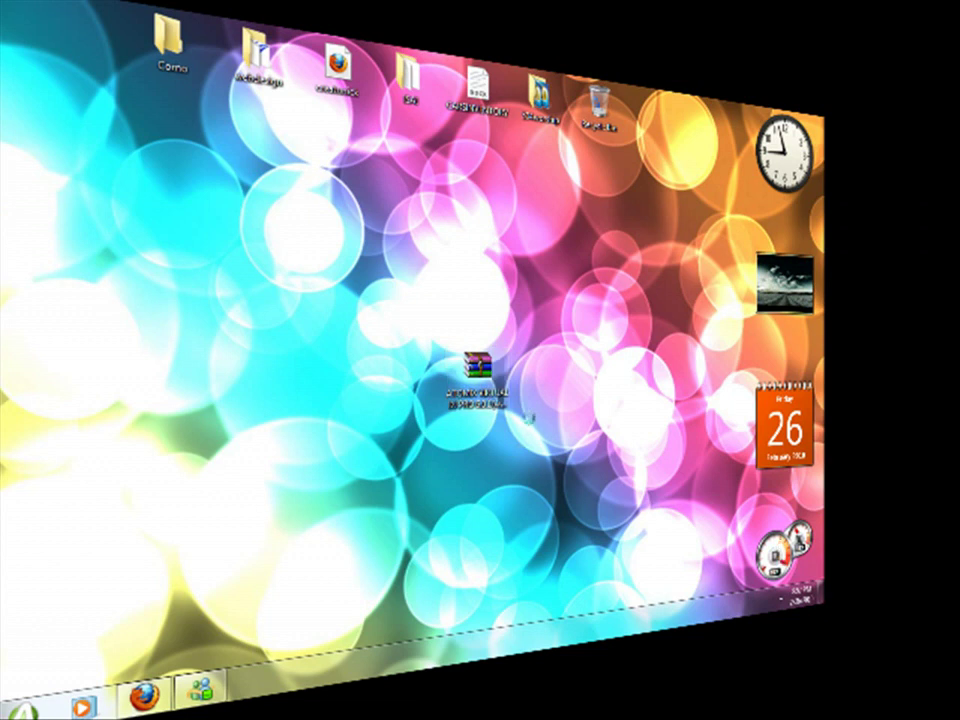
pyautogui.click(578, 399)
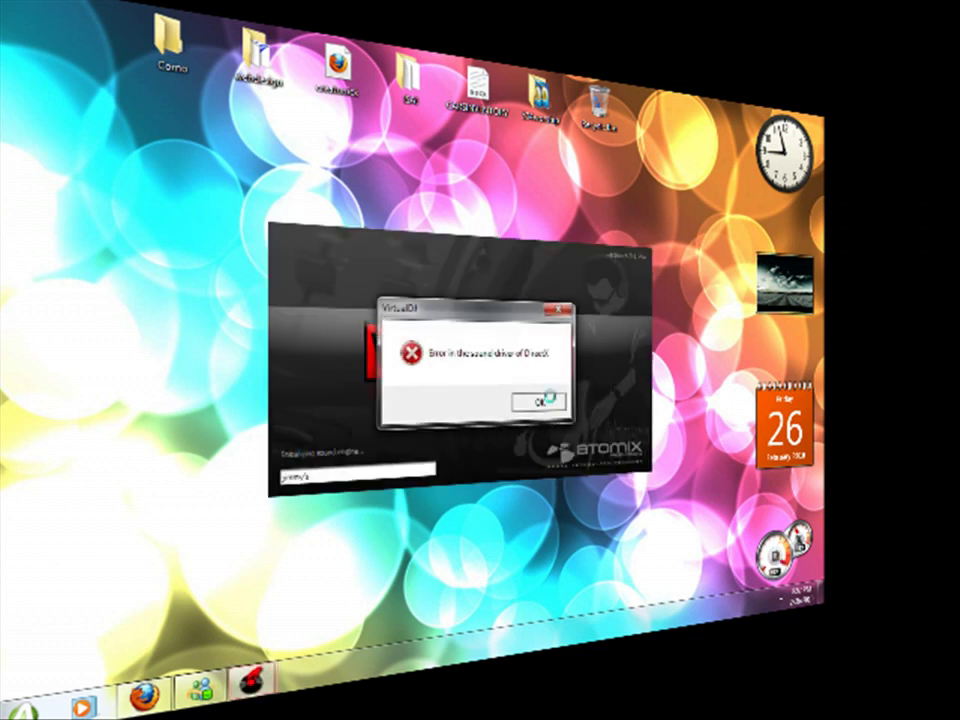
pyautogui.click(541, 398)
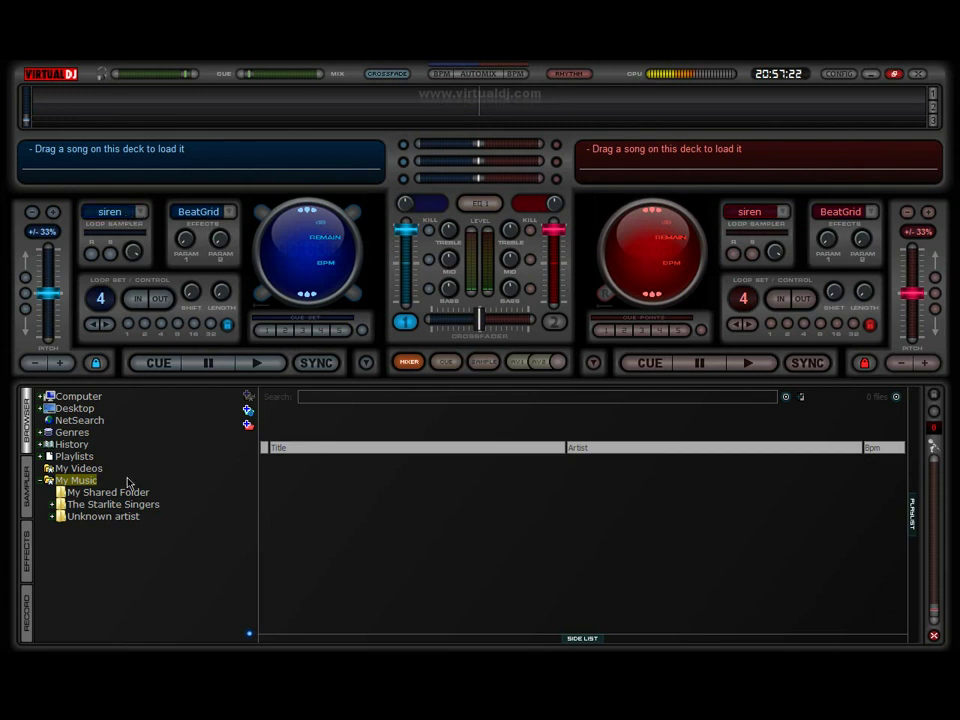
pyautogui.doubleClick(71, 484)
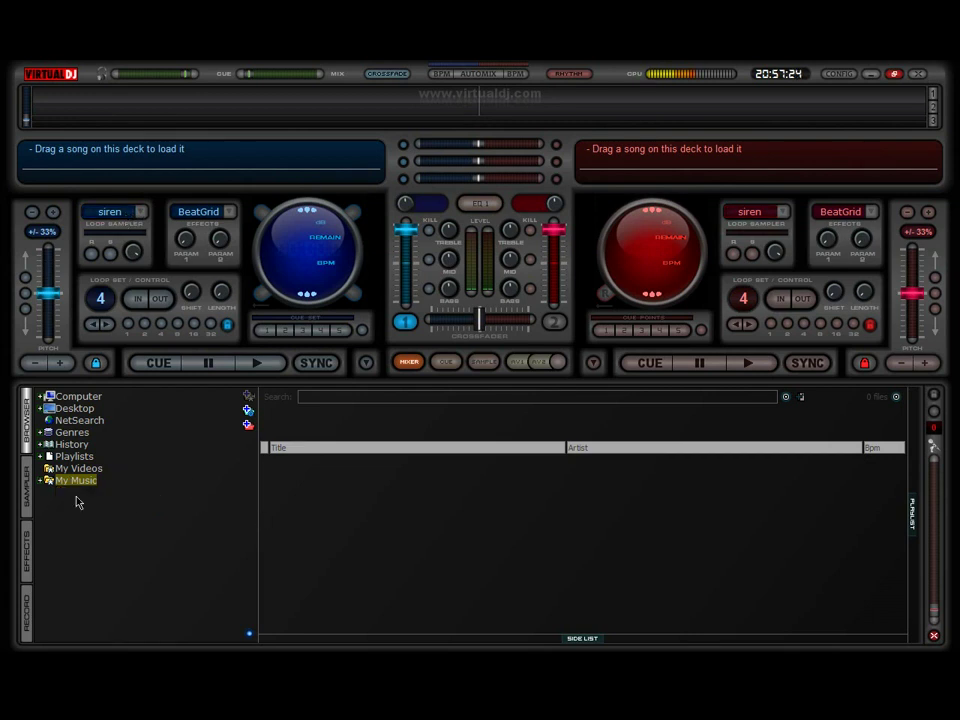
pyautogui.doubleClick(70, 483)
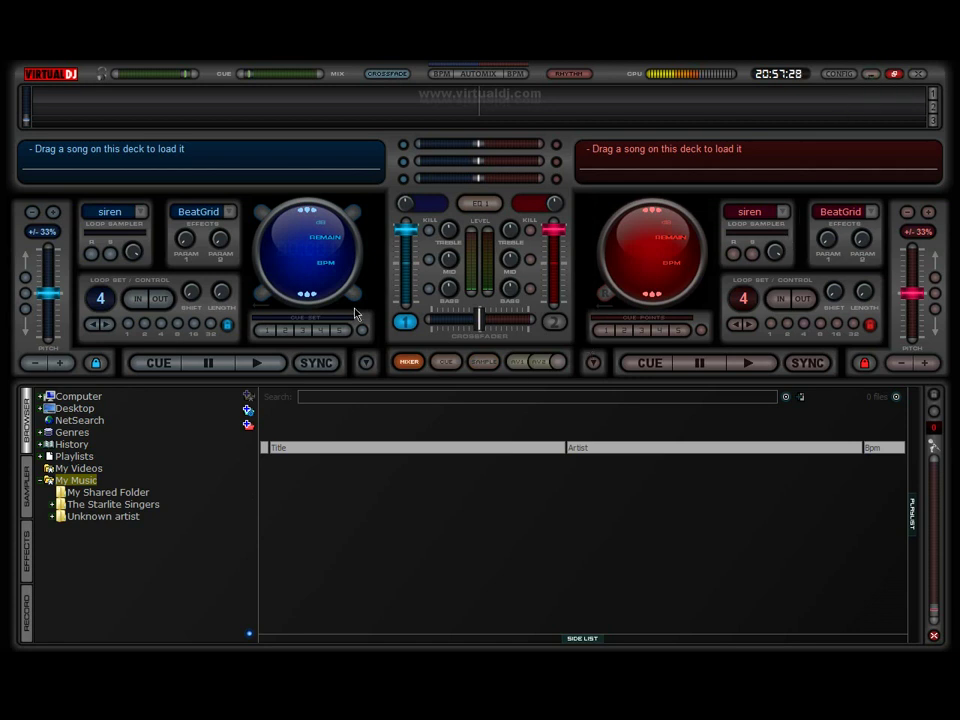
pyautogui.click(871, 74)
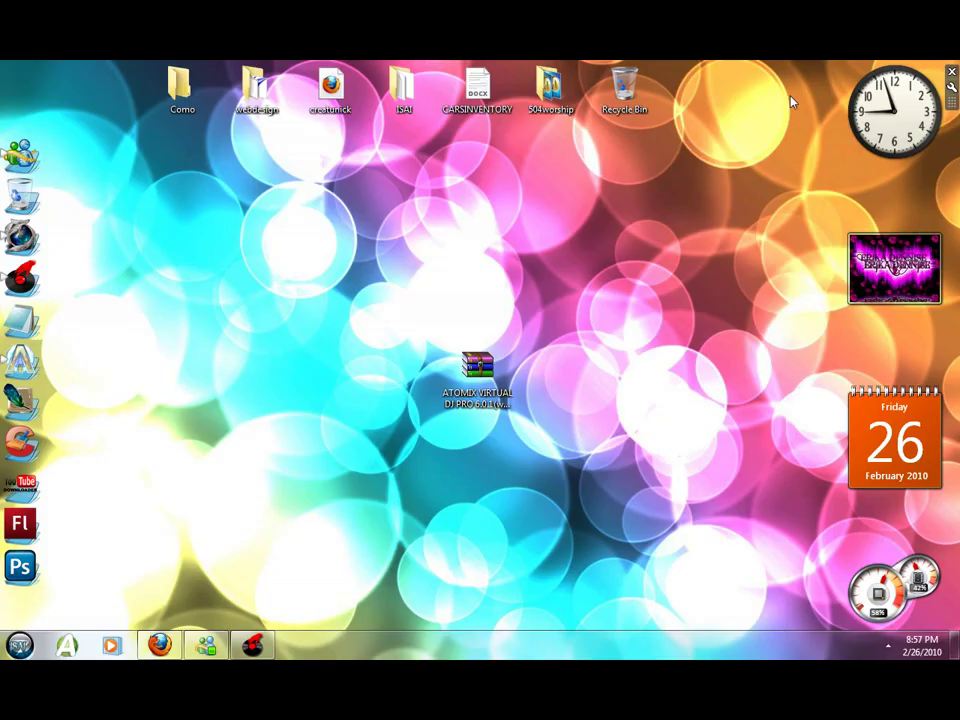
# Extract the ATOMIX archive in place with Extract Here.
pyautogui.moveTo(282, 253); pyautogui.dragTo(536, 461)
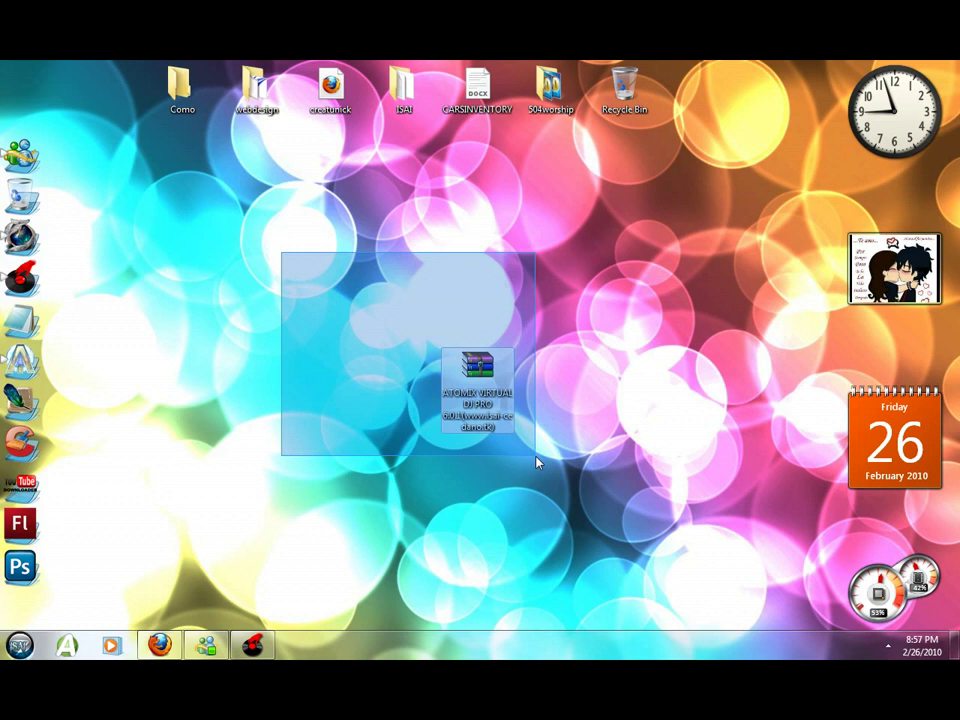
pyautogui.moveTo(536, 462); pyautogui.dragTo(536, 456)
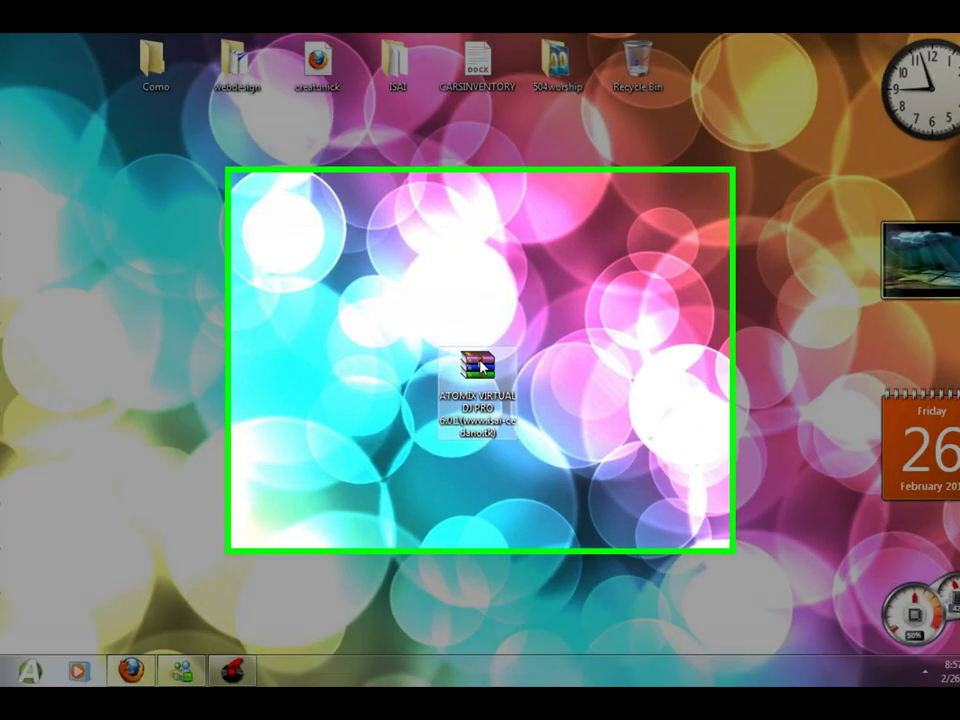
pyautogui.moveTo(479, 366); pyautogui.dragTo(463, 396)
pyautogui.click(300, 279)
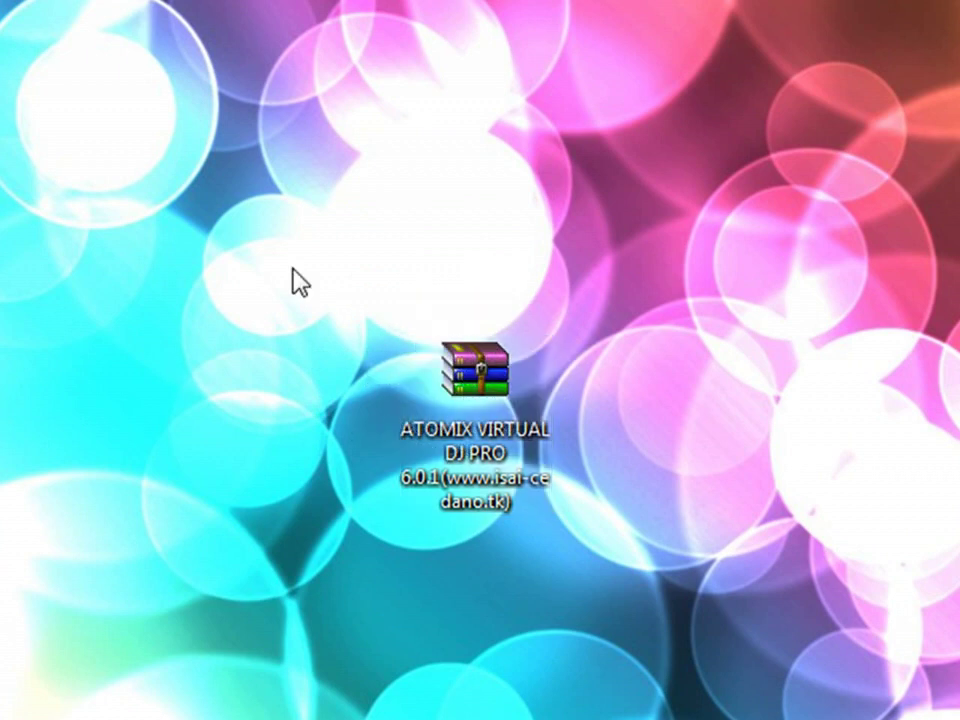
pyautogui.moveTo(300, 293); pyautogui.dragTo(604, 510)
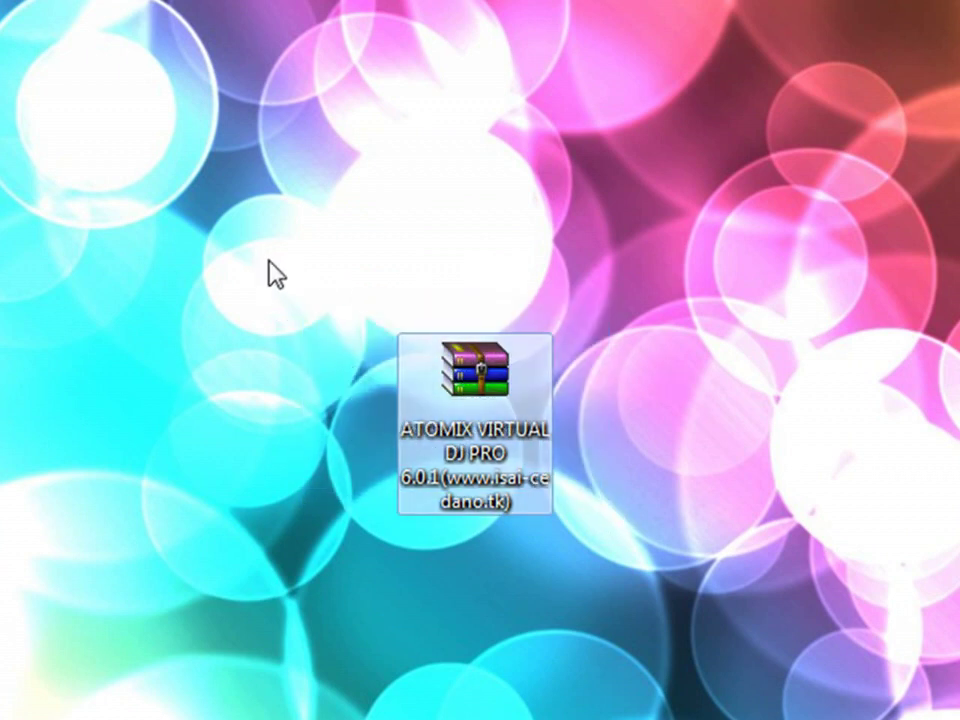
pyautogui.rightClick(452, 400)
pyautogui.click(566, 313)
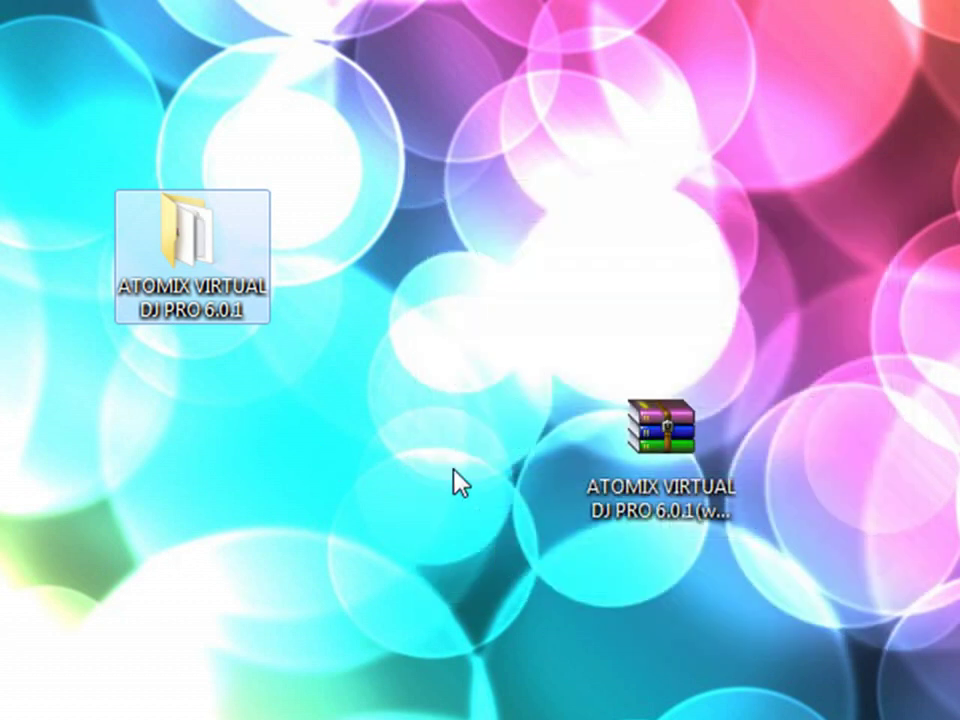
# Open the ATOMIX VIRTUAL DJ PRO 6.0.1 folder, review its six items, and open the skins folder.
pyautogui.doubleClick(156, 222)
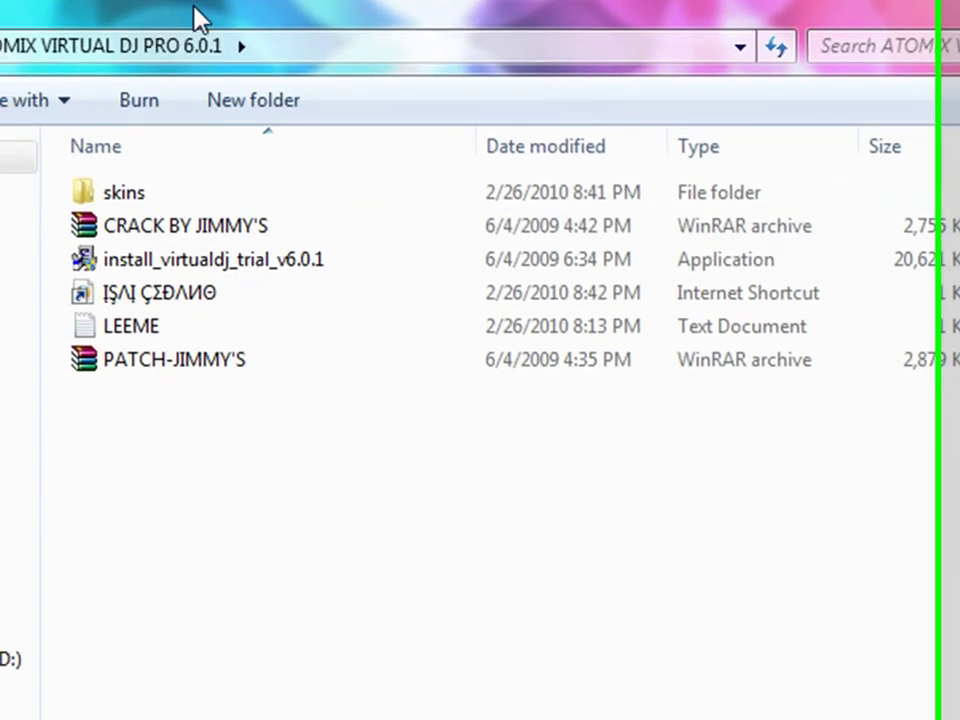
pyautogui.moveTo(421, 342); pyautogui.dragTo(440, 325)
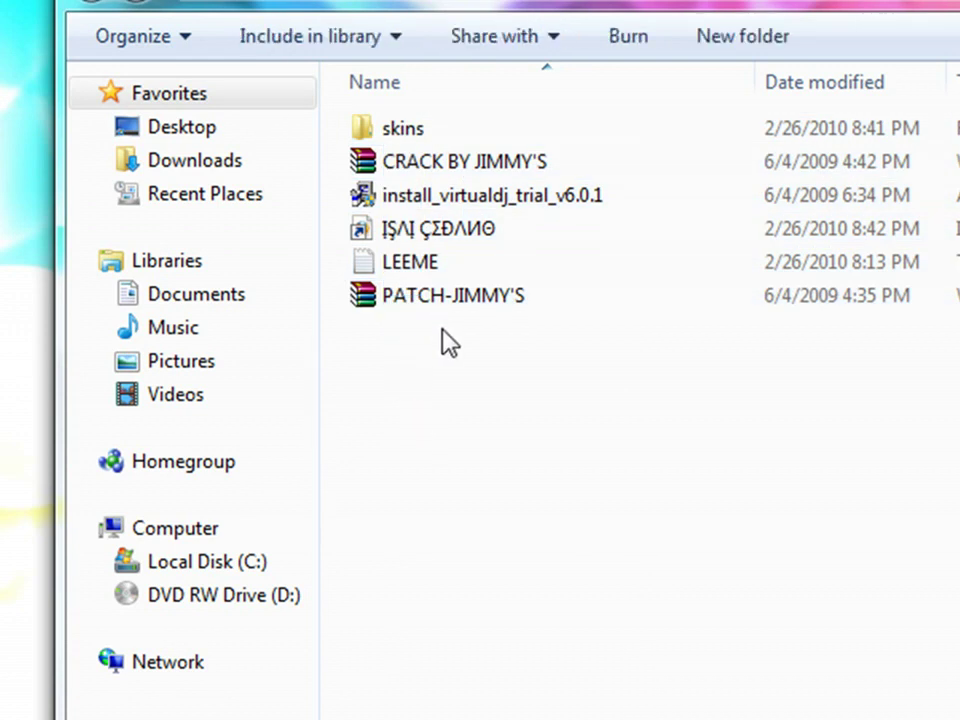
pyautogui.click(424, 302)
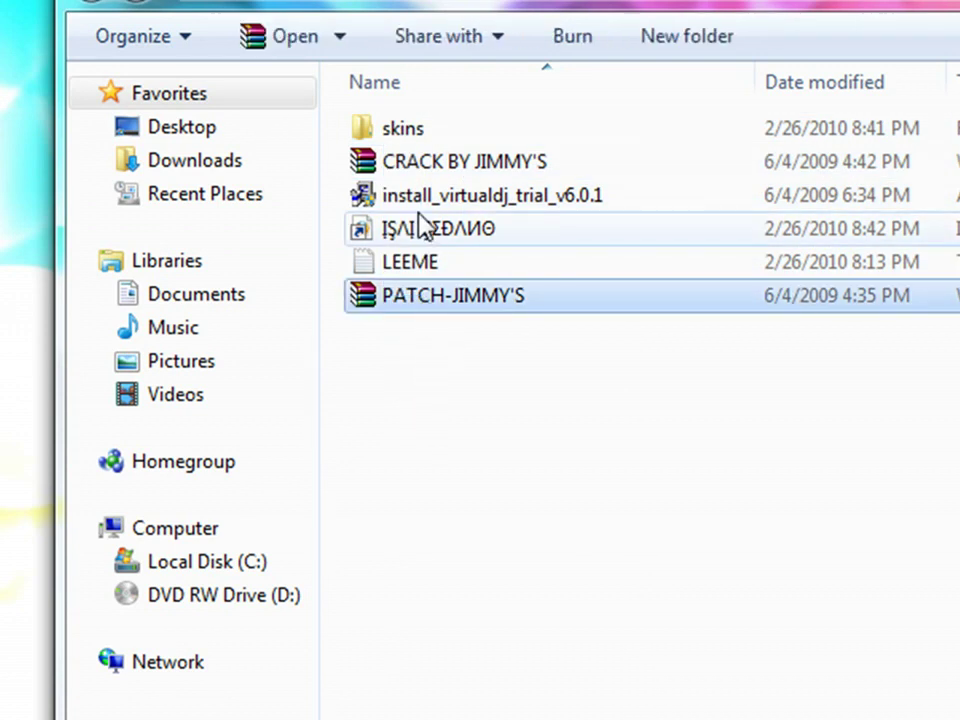
pyautogui.click(407, 170)
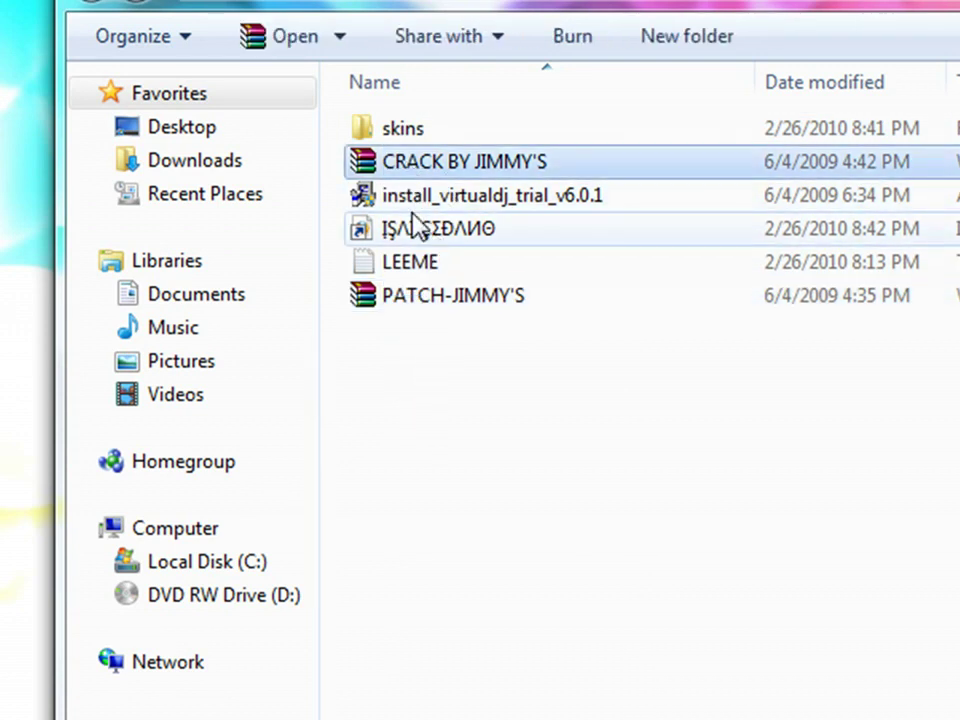
pyautogui.click(416, 200)
pyautogui.click(418, 234)
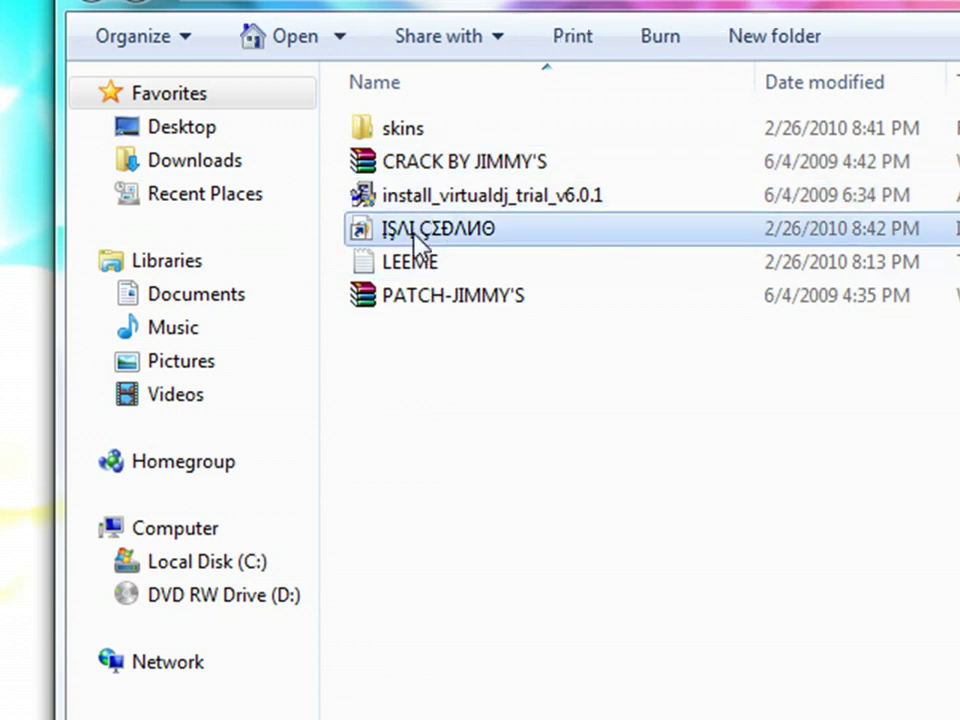
pyautogui.click(408, 268)
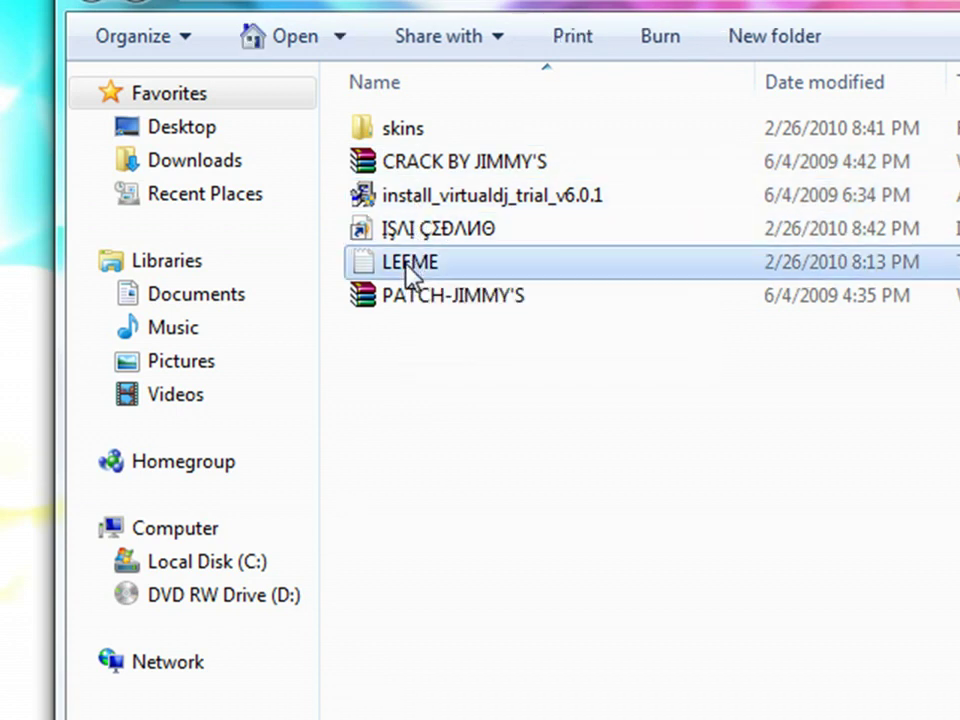
pyautogui.click(410, 132)
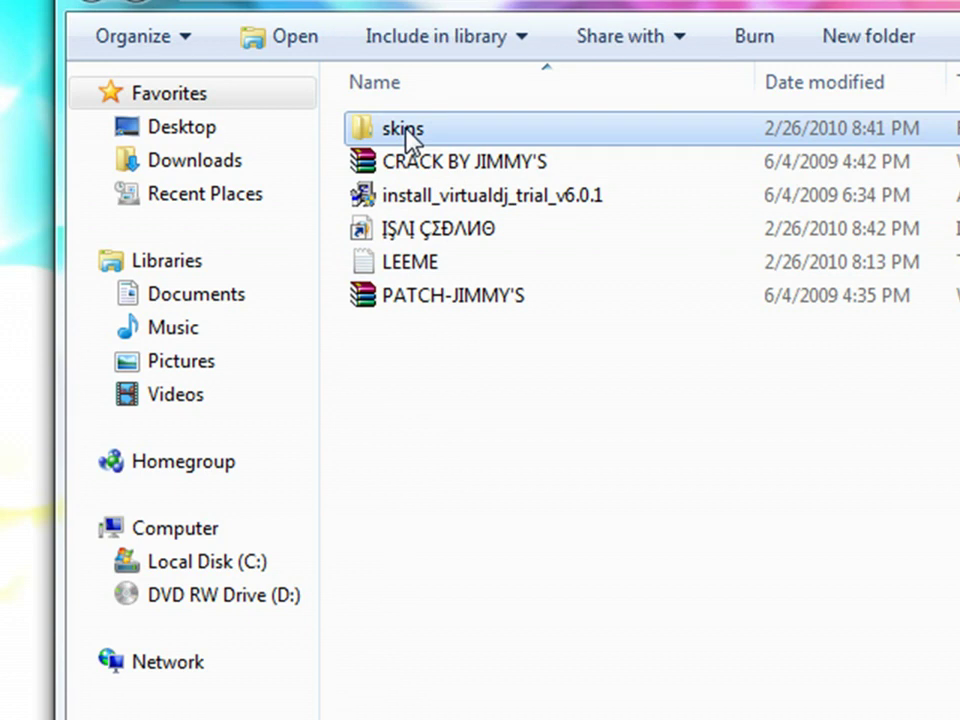
pyautogui.doubleClick(440, 129)
# Return to the ATOMIX folder and open the PATCH-JIMMY'S archive.
pyautogui.click(96, 4)
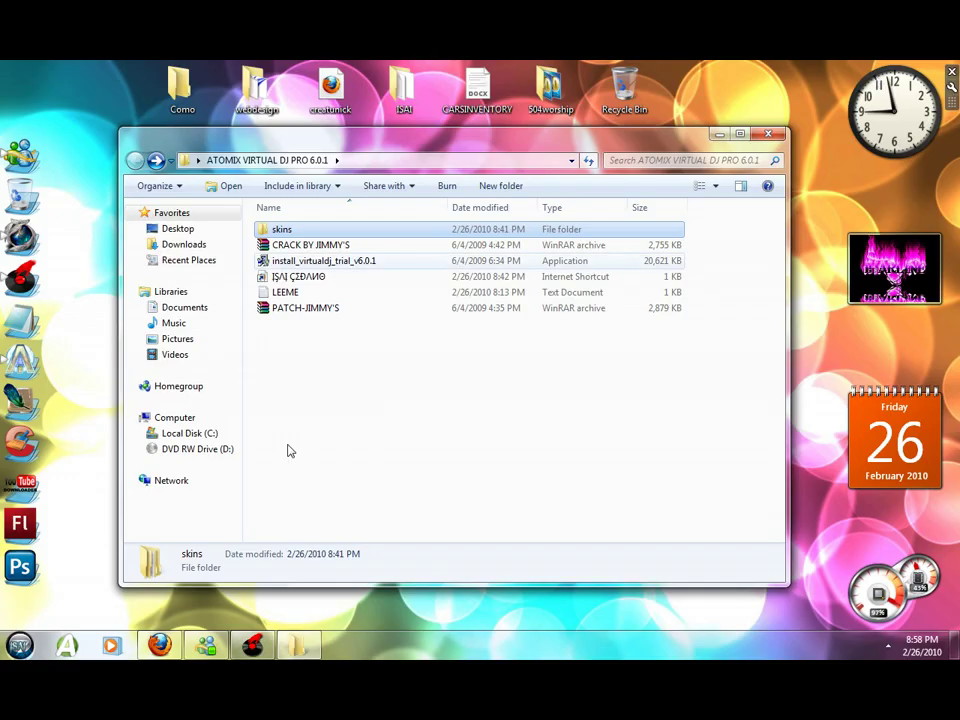
pyautogui.click(289, 448)
pyautogui.click(310, 261)
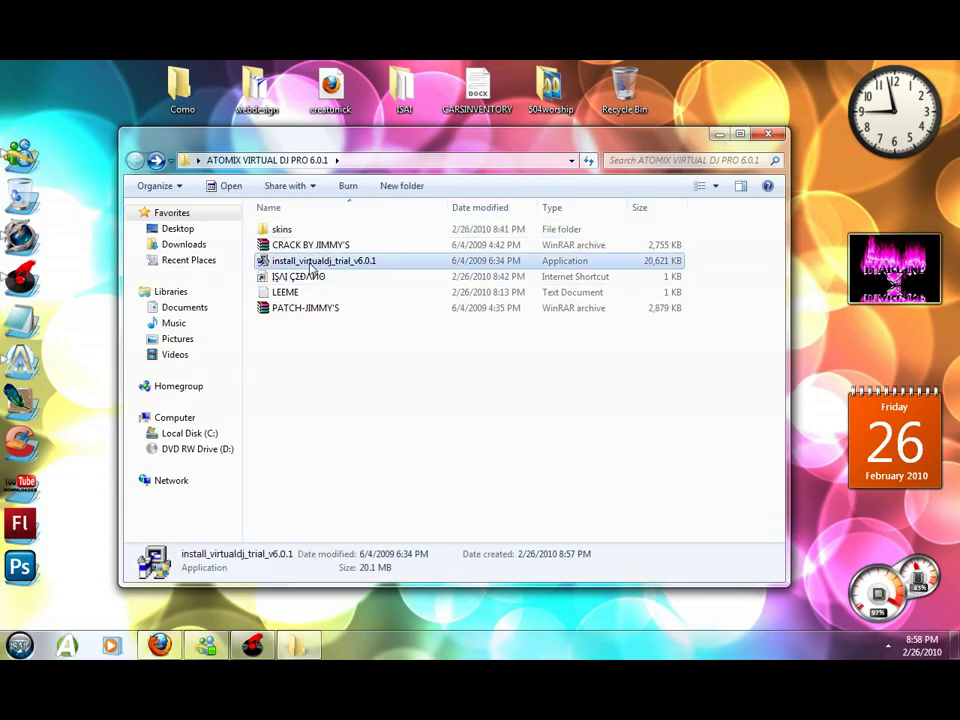
pyautogui.click(312, 268)
pyautogui.press('Escape')
pyautogui.click(375, 379)
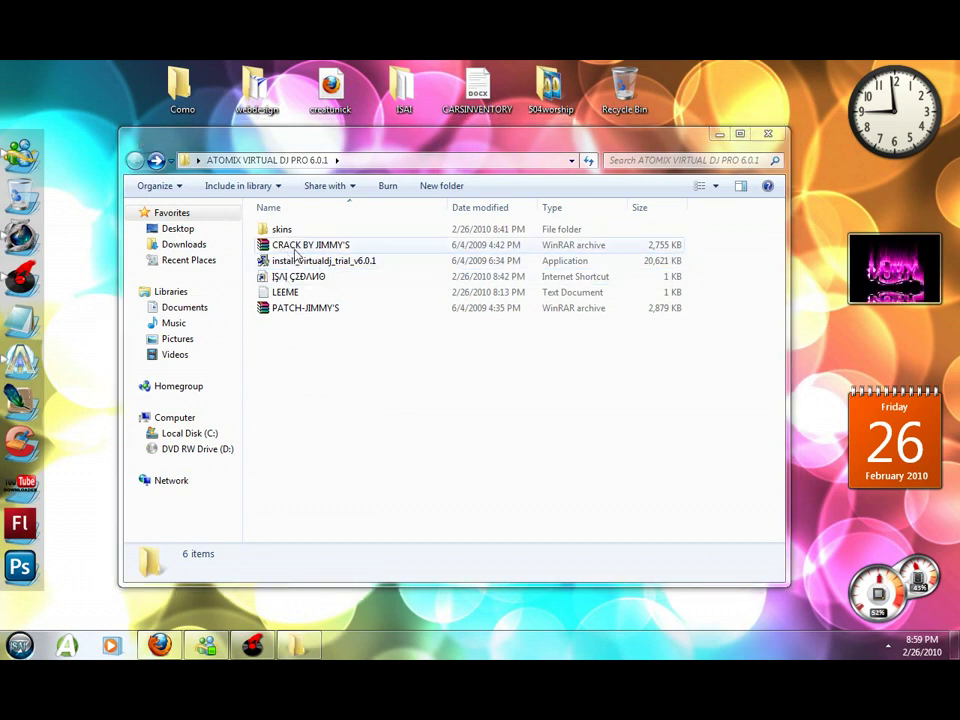
pyautogui.doubleClick(282, 312)
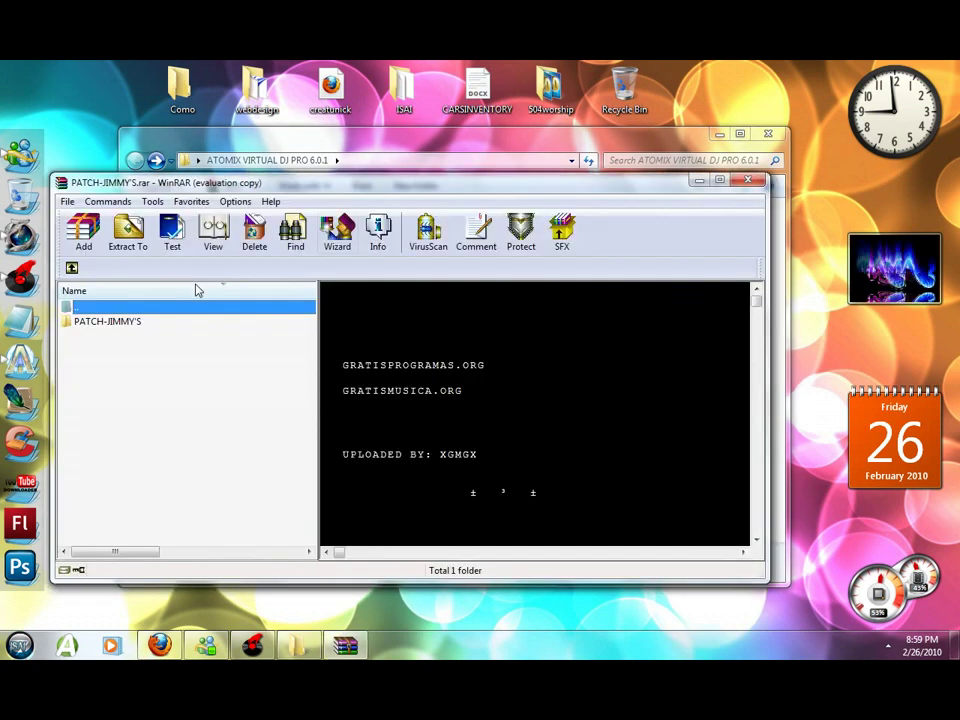
# Run virtualdj.exe from the PATCH-JIMMY'S folder inside the archive.
pyautogui.doubleClick(128, 322)
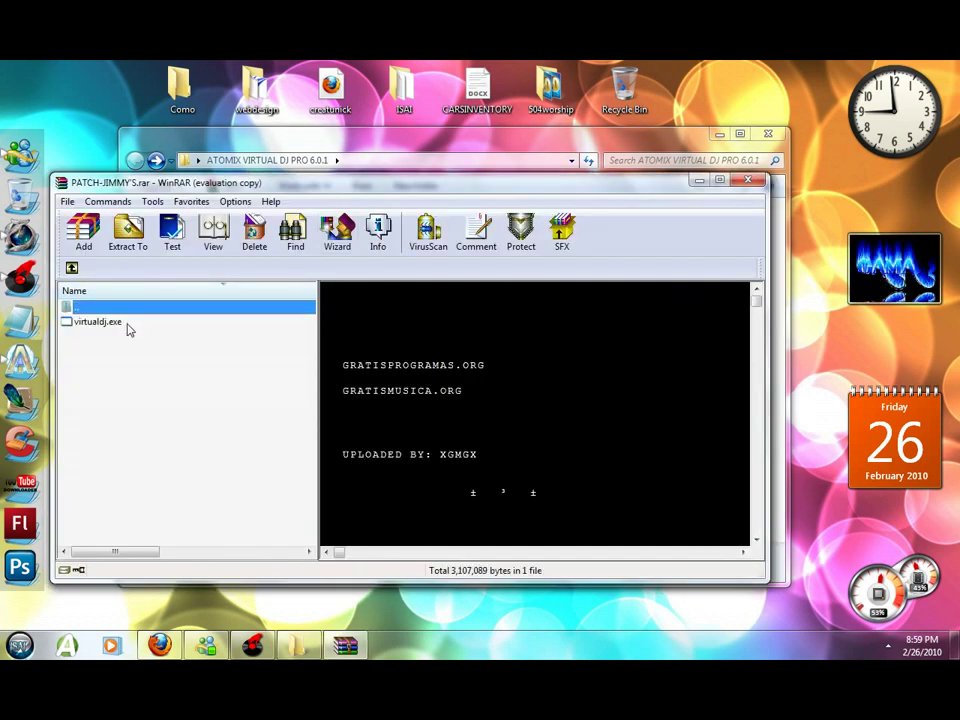
pyautogui.doubleClick(96, 324)
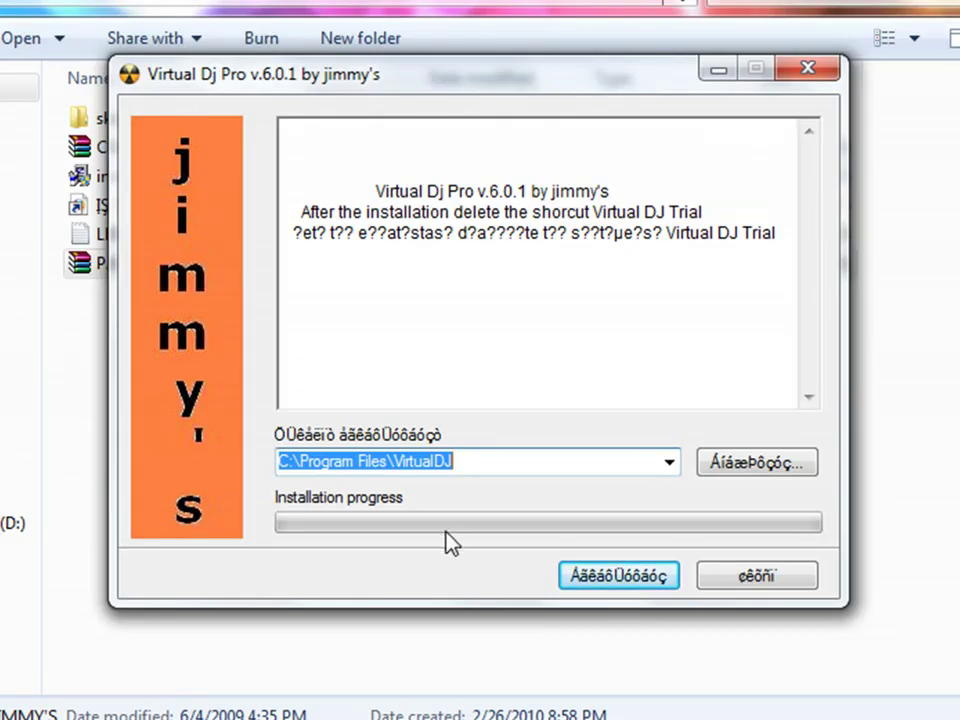
# Check the C:\Program Files\VirtualDJ target path, then close the Virtual Dj Pro patch installer.
pyautogui.click(474, 462)
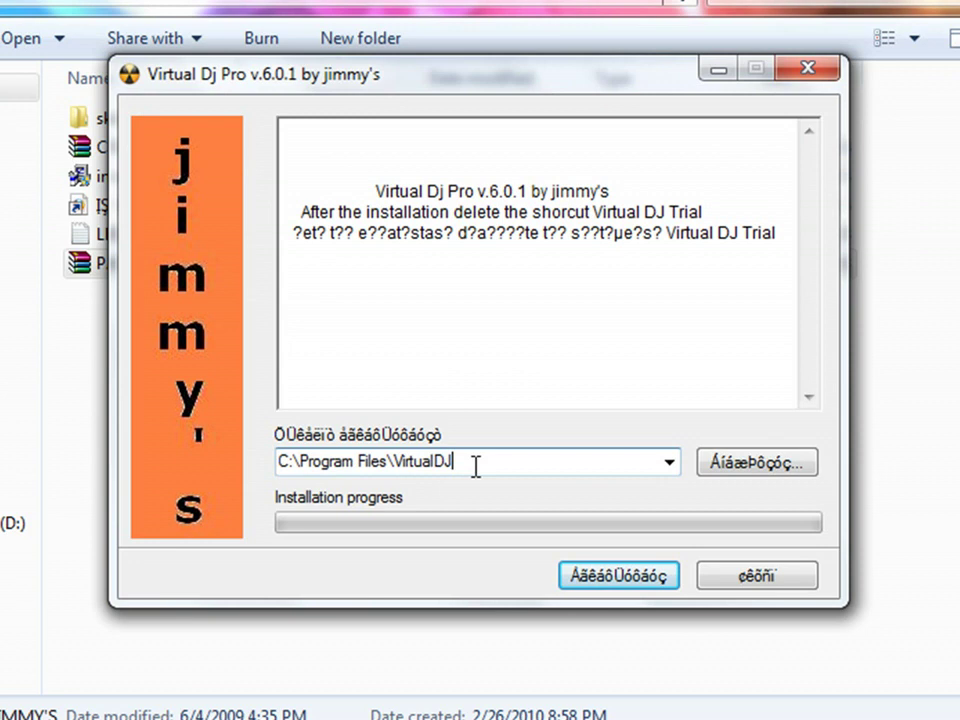
pyautogui.doubleClick(300, 461)
pyautogui.keyDown('shift'); pyautogui.click(390, 461); pyautogui.keyUp('shift')
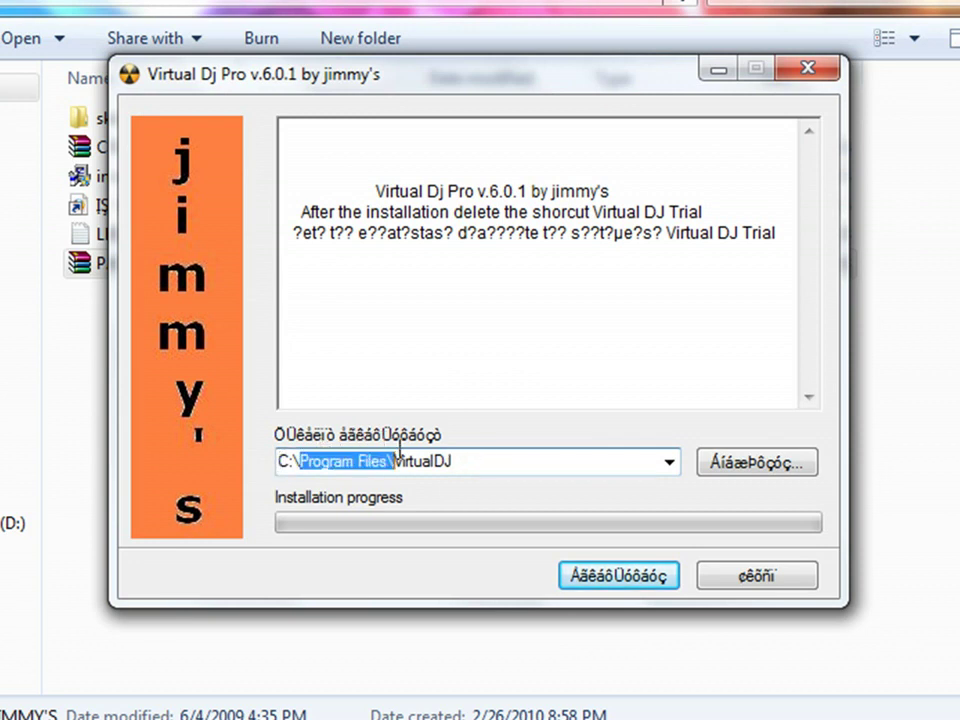
pyautogui.click(394, 461)
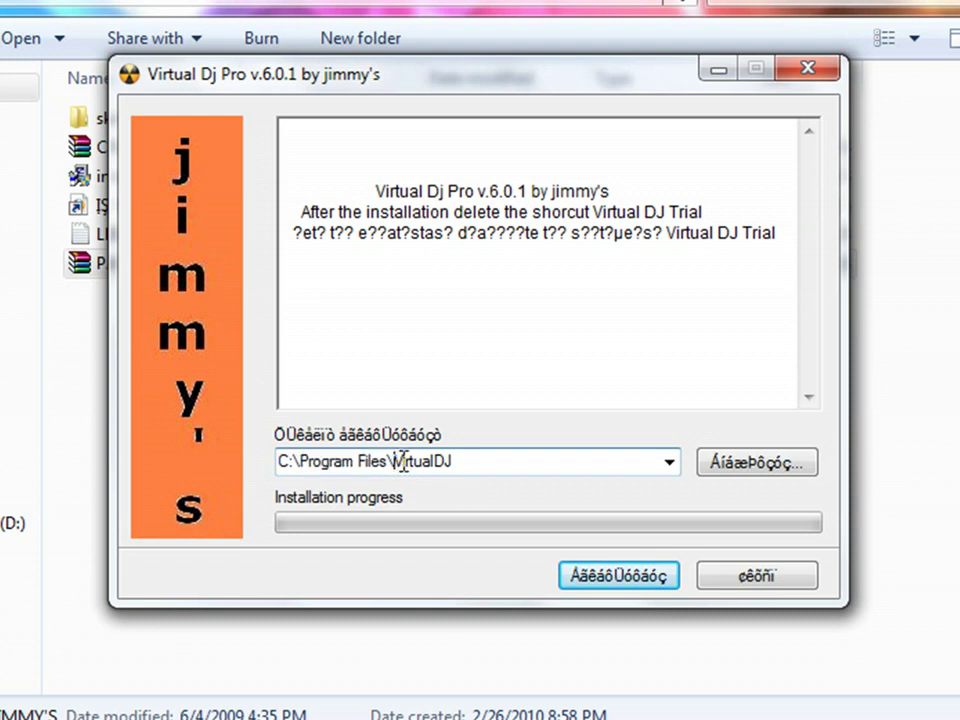
pyautogui.keyDown('shift'); pyautogui.click(471, 461); pyautogui.keyUp('shift')
pyautogui.click(534, 468)
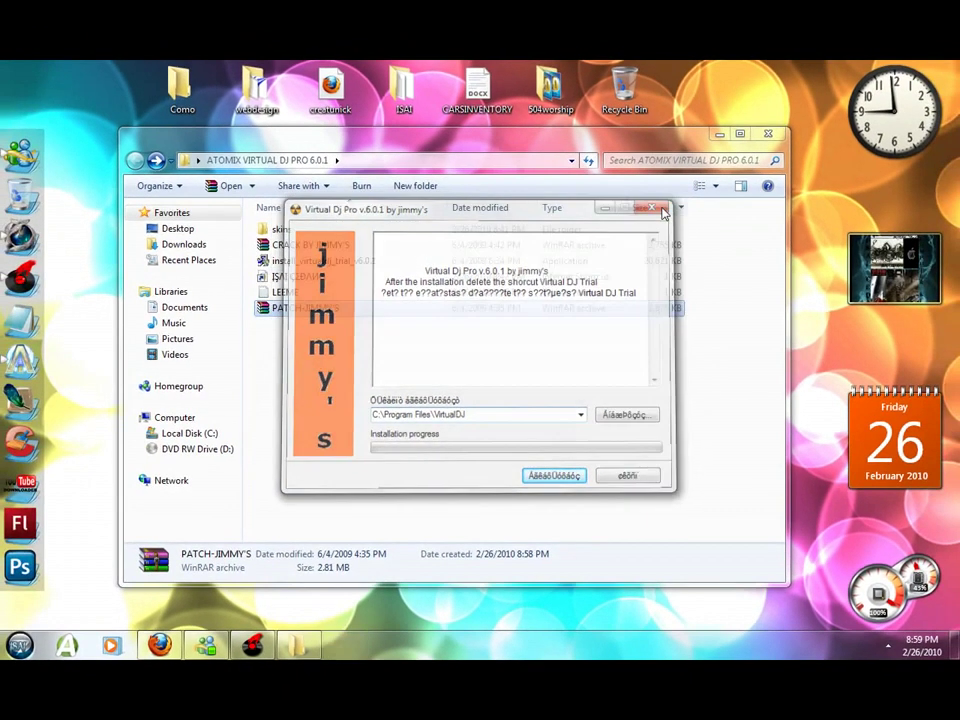
pyautogui.click(799, 76)
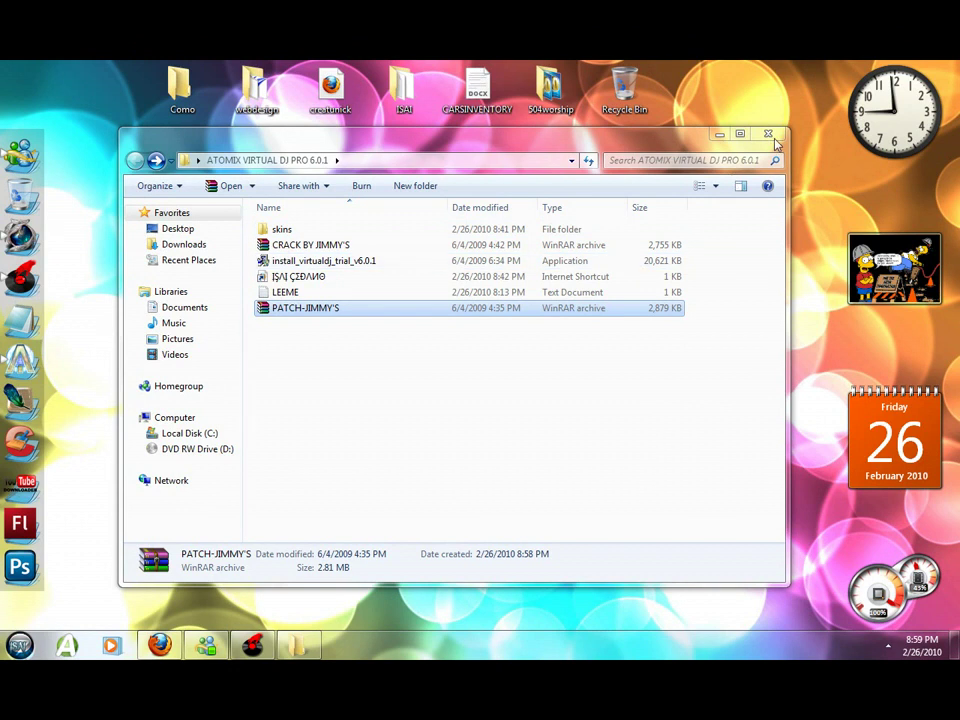
# Close the ATOMIX VIRTUAL DJ PRO 6.0.1 Explorer window.
pyautogui.click(768, 136)
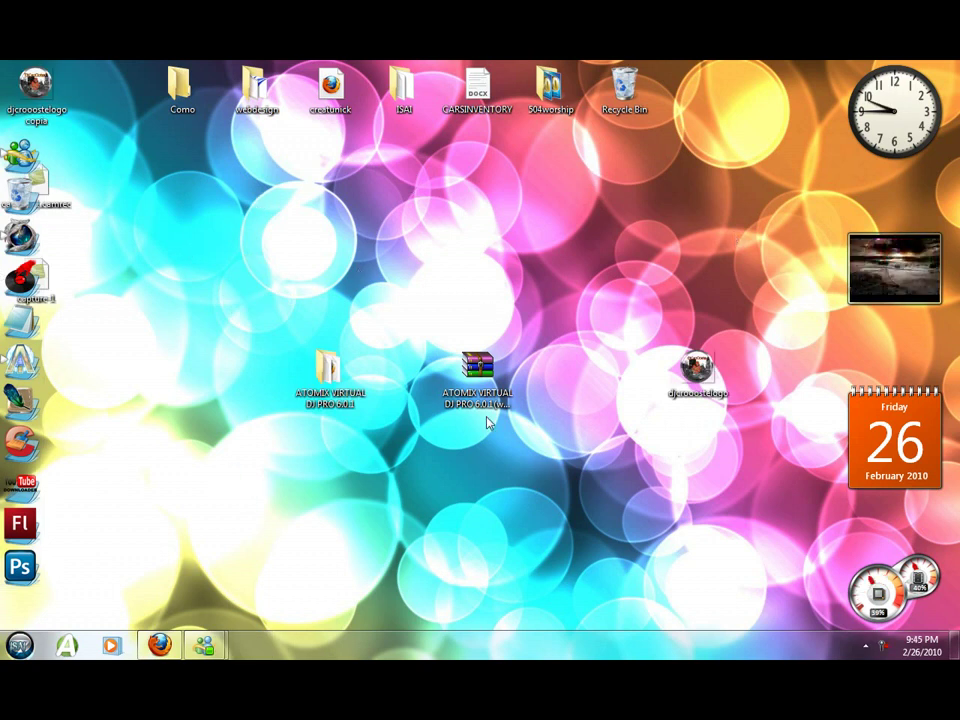
# Copy the skin ZIPs, such as CDJ200S_BY_PAKY_G, from ATOMIX\skins into VirtualDJ's Skins folder.
pyautogui.doubleClick(330, 376)
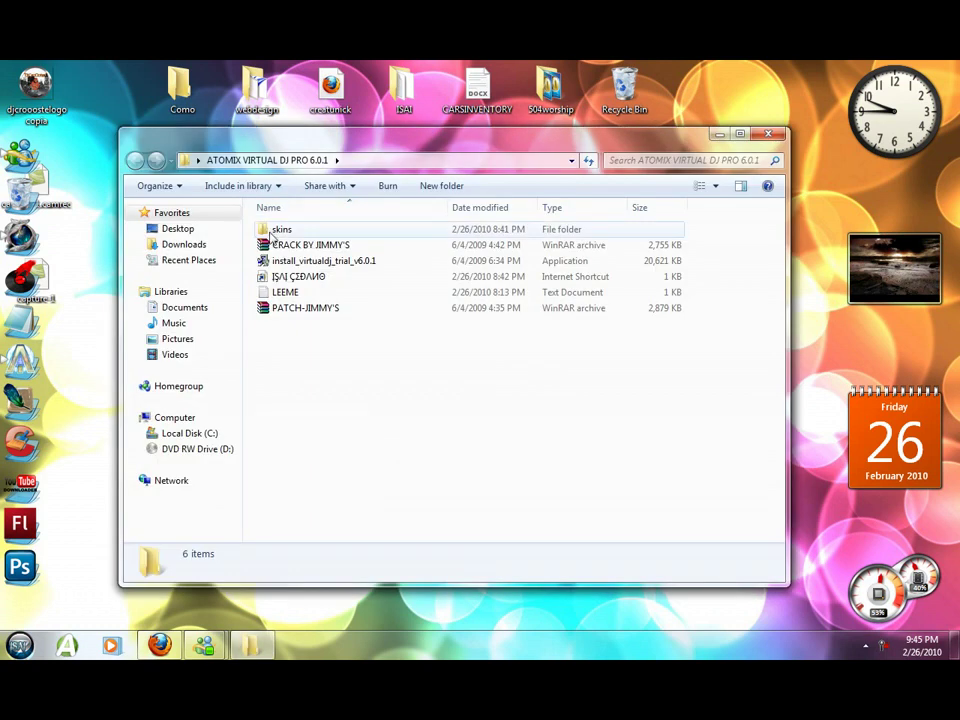
pyautogui.doubleClick(268, 225)
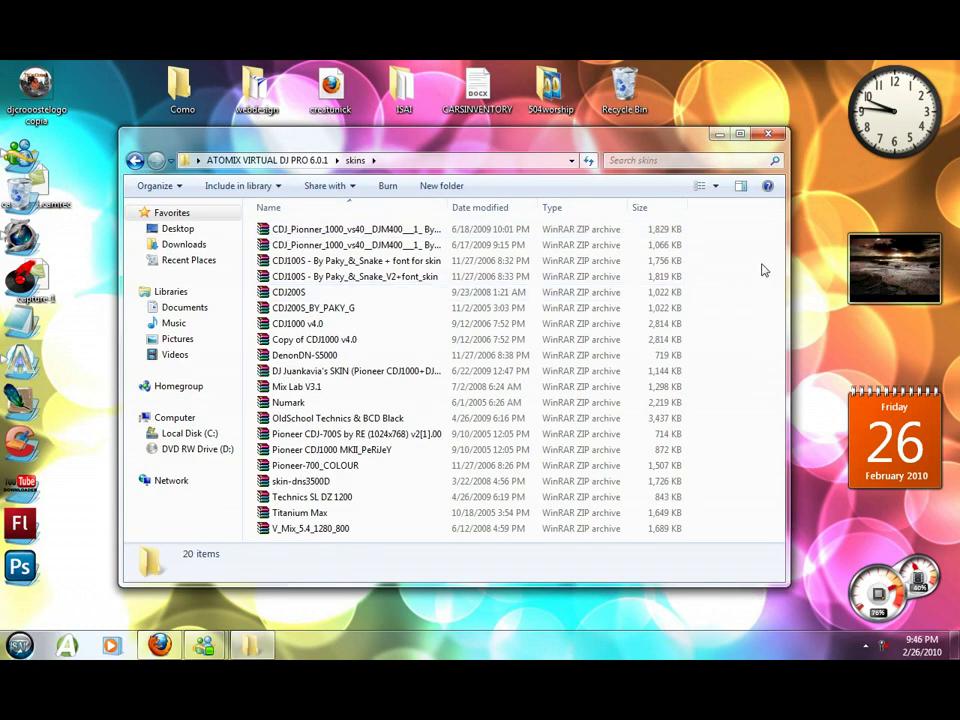
pyautogui.moveTo(658, 307); pyautogui.dragTo(527, 292)
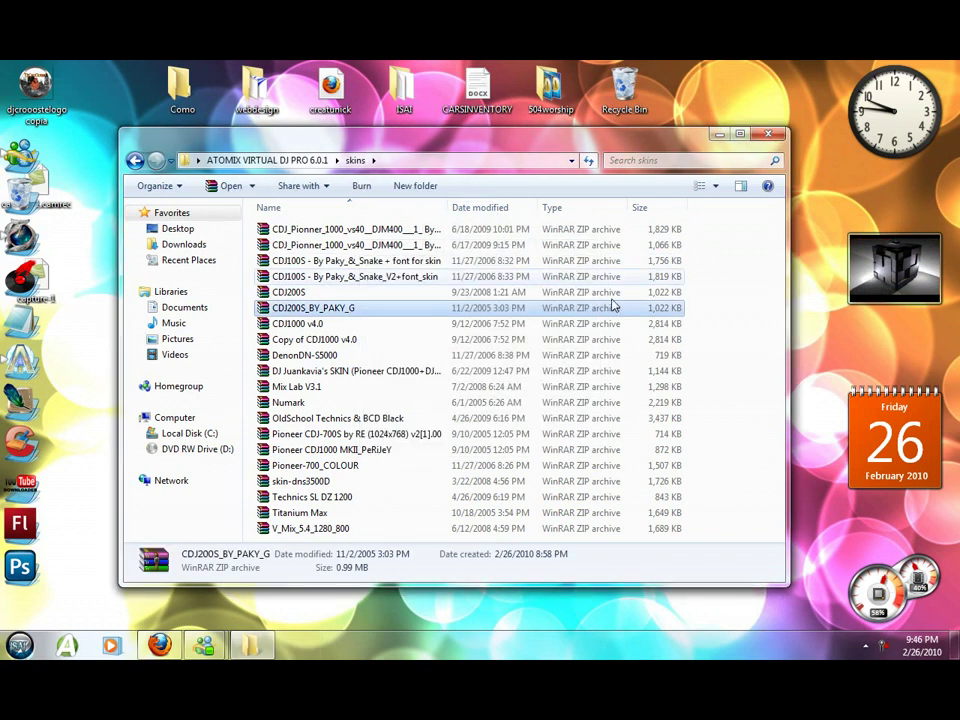
pyautogui.click(768, 133)
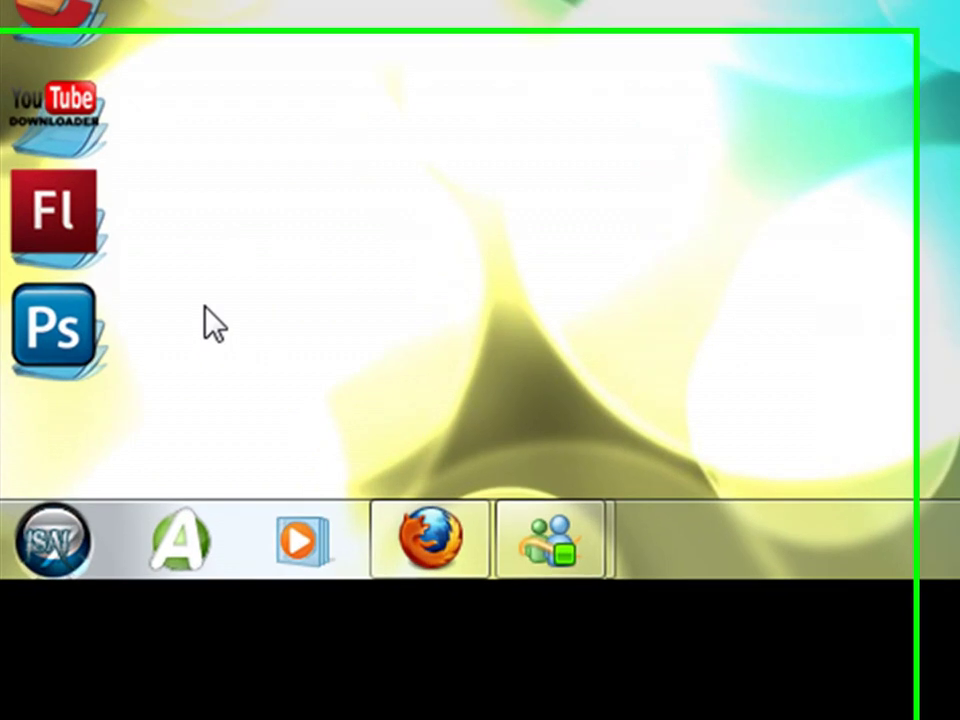
# Open Documents\VirtualDJ\Skins and confirm the skin ZIP archives are listed.
pyautogui.click(38, 622)
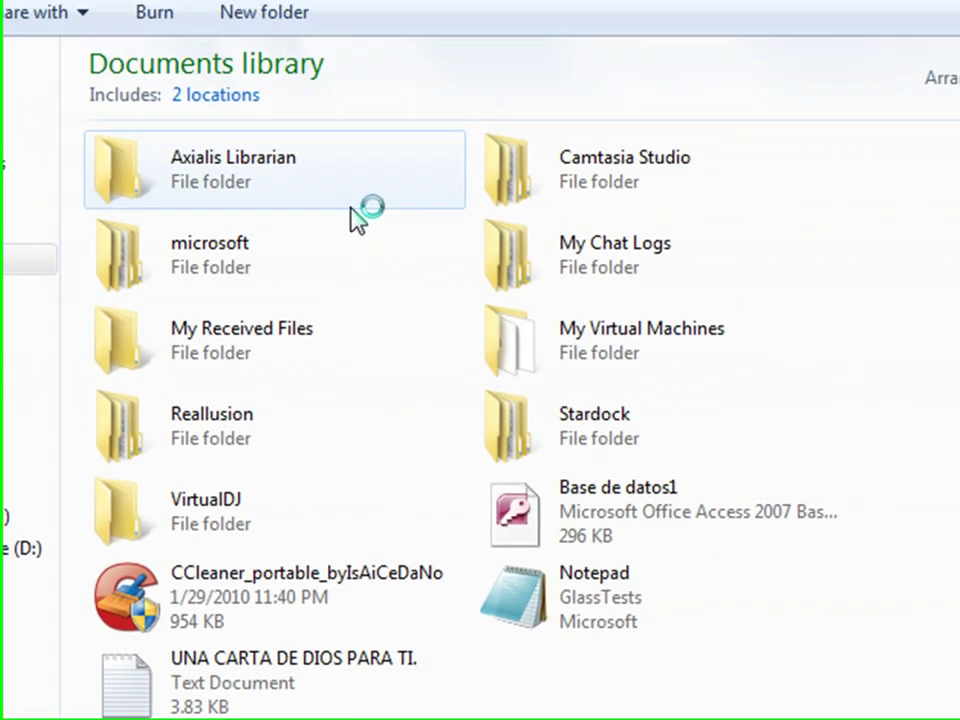
pyautogui.doubleClick(188, 503)
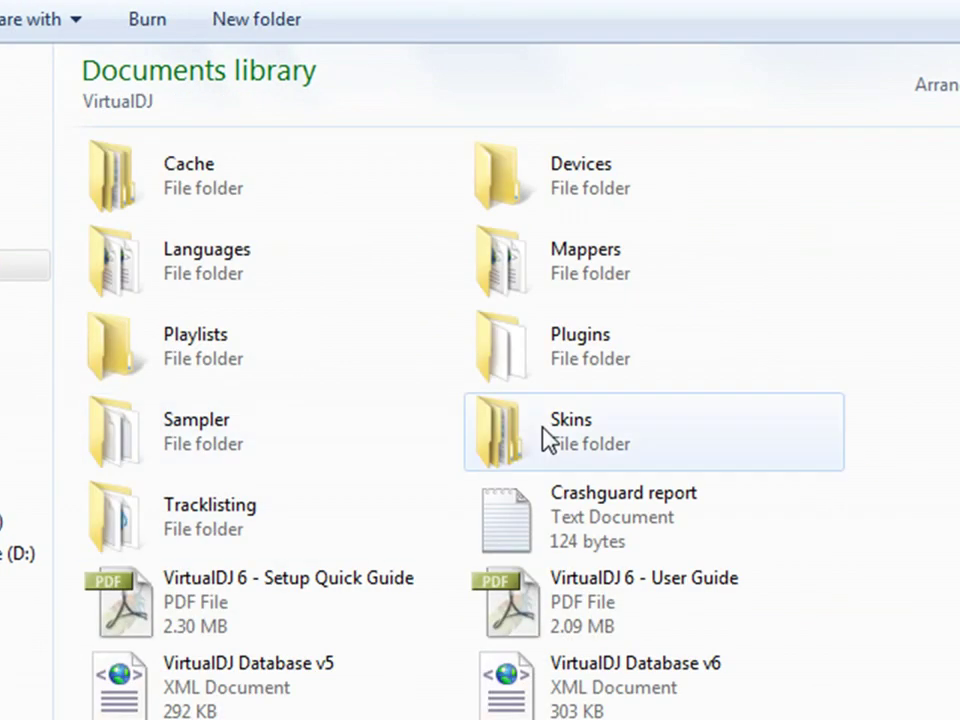
pyautogui.doubleClick(534, 439)
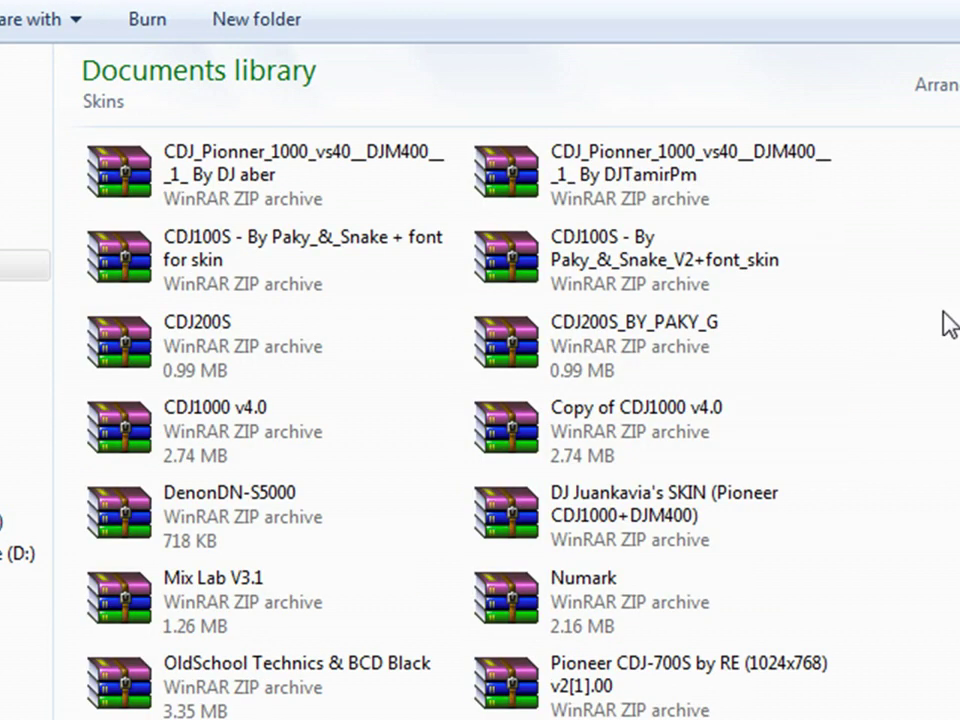
pyautogui.scroll(-5, 480, 420)
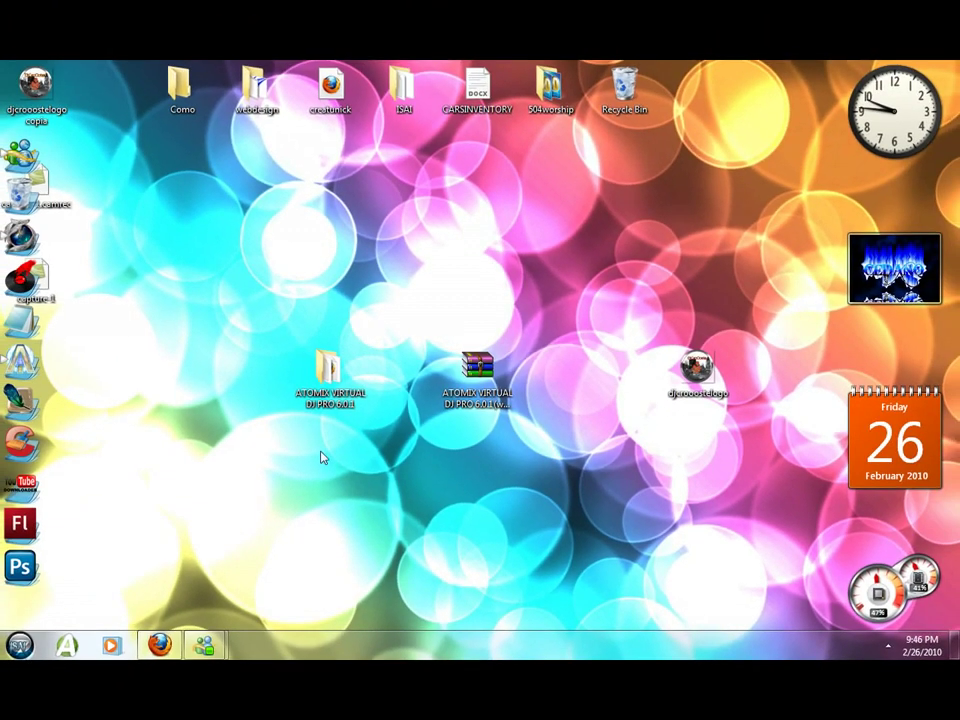
# Show Listen2MyRadio's Radio Details with broadcast address 87.117.201.38:29978, then launch VirtualDJ.
pyautogui.click(160, 645)
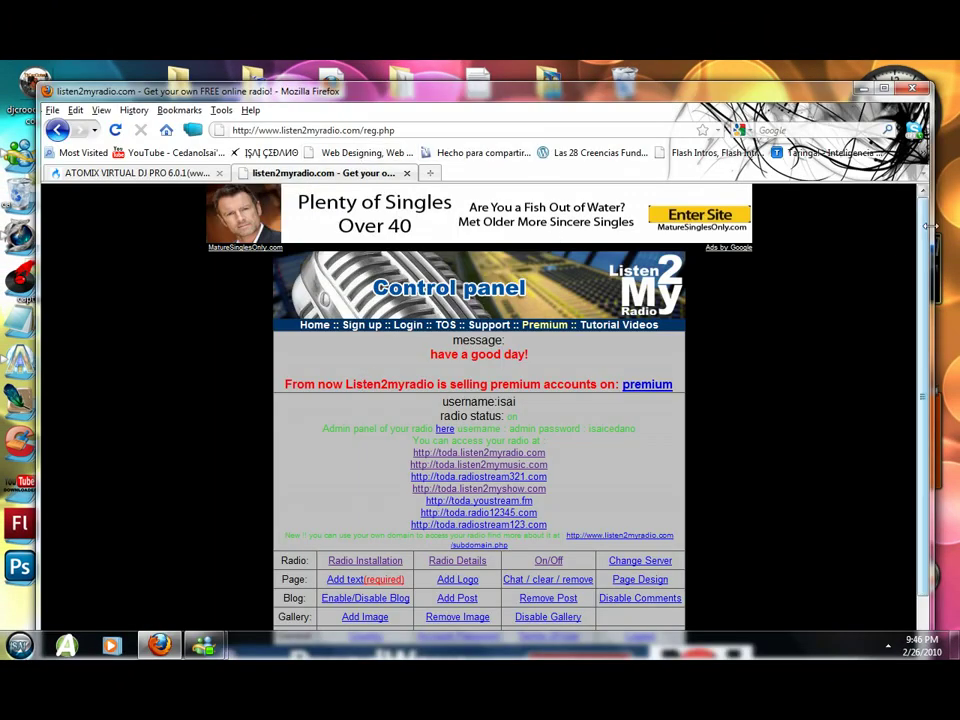
pyautogui.scroll(-1, 925, 328)
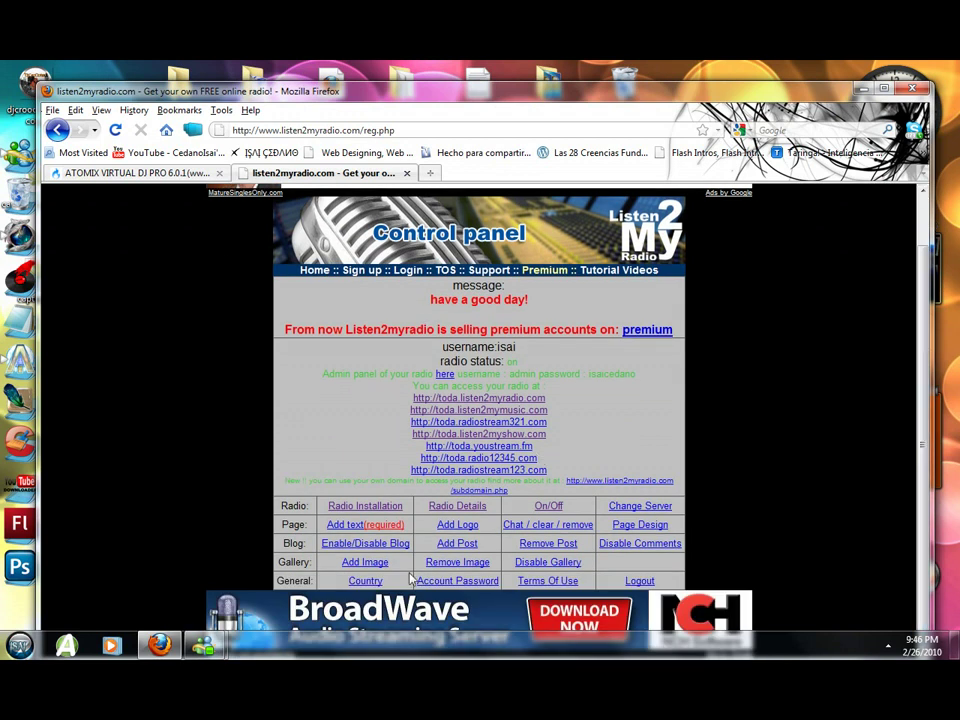
pyautogui.click(441, 504)
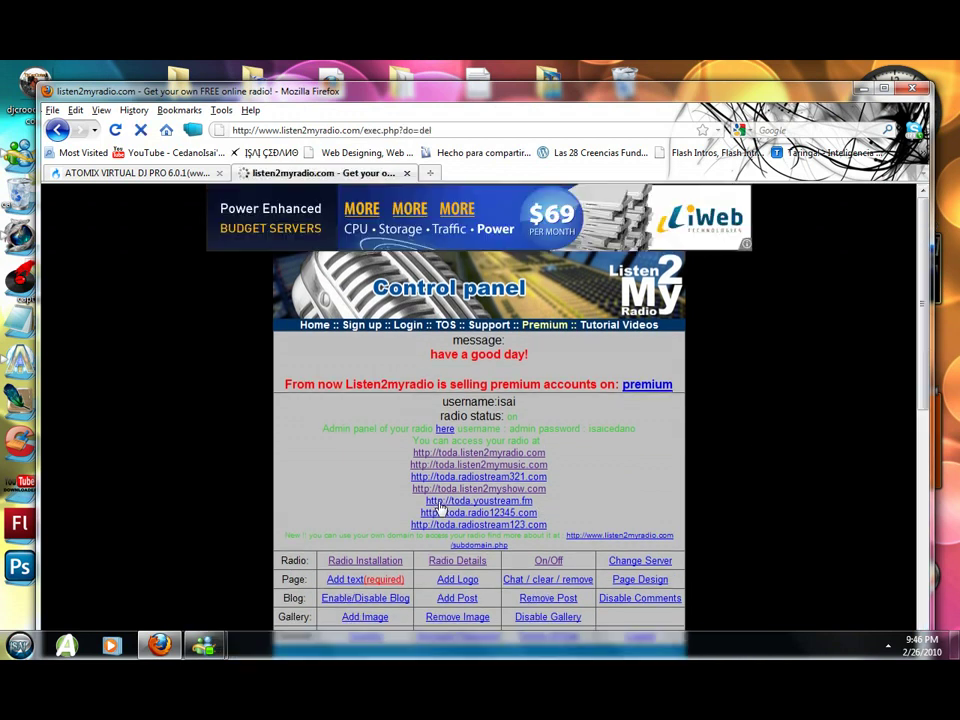
pyautogui.scroll(-8, 919, 467)
pyautogui.scroll(2, 915, 489)
pyautogui.moveTo(388, 461); pyautogui.dragTo(442, 477)
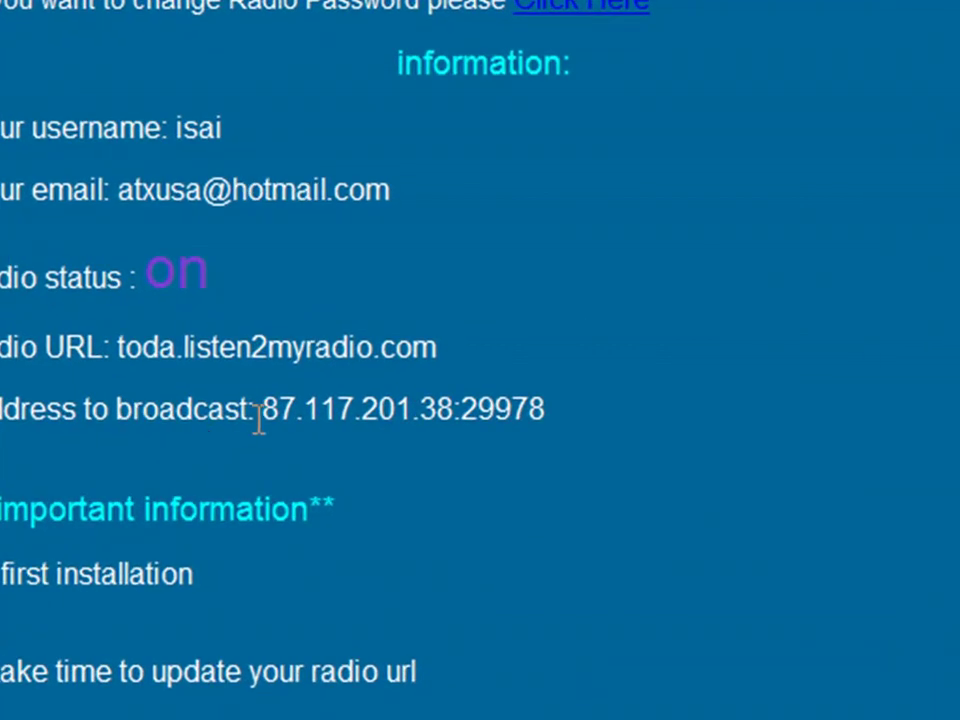
pyautogui.moveTo(250, 408); pyautogui.dragTo(5, 408)
pyautogui.click(579, 407)
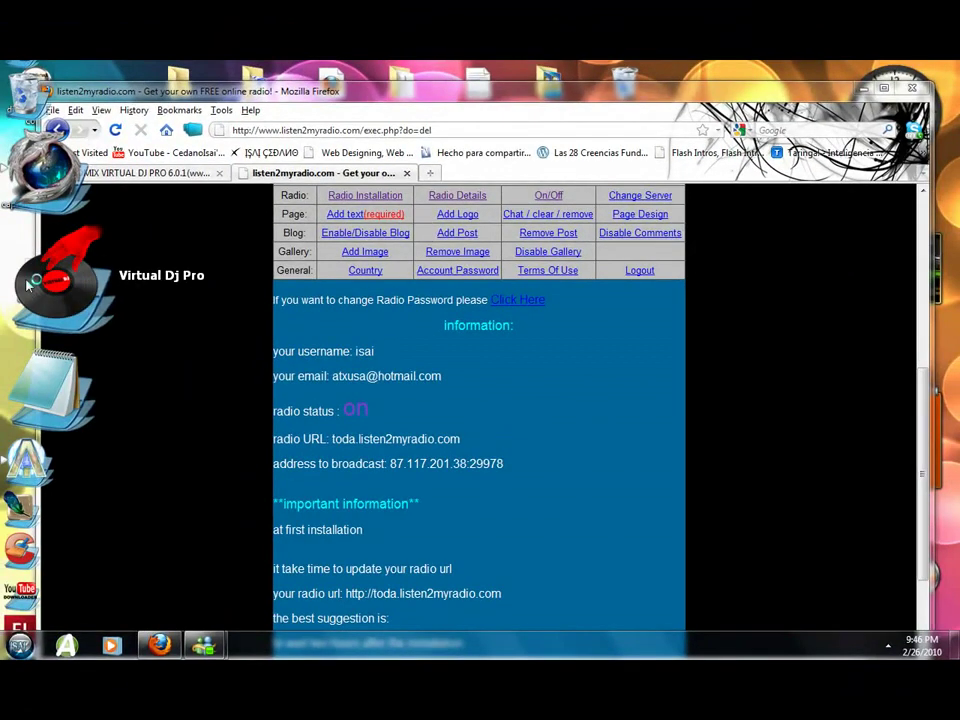
pyautogui.doubleClick(28, 285)
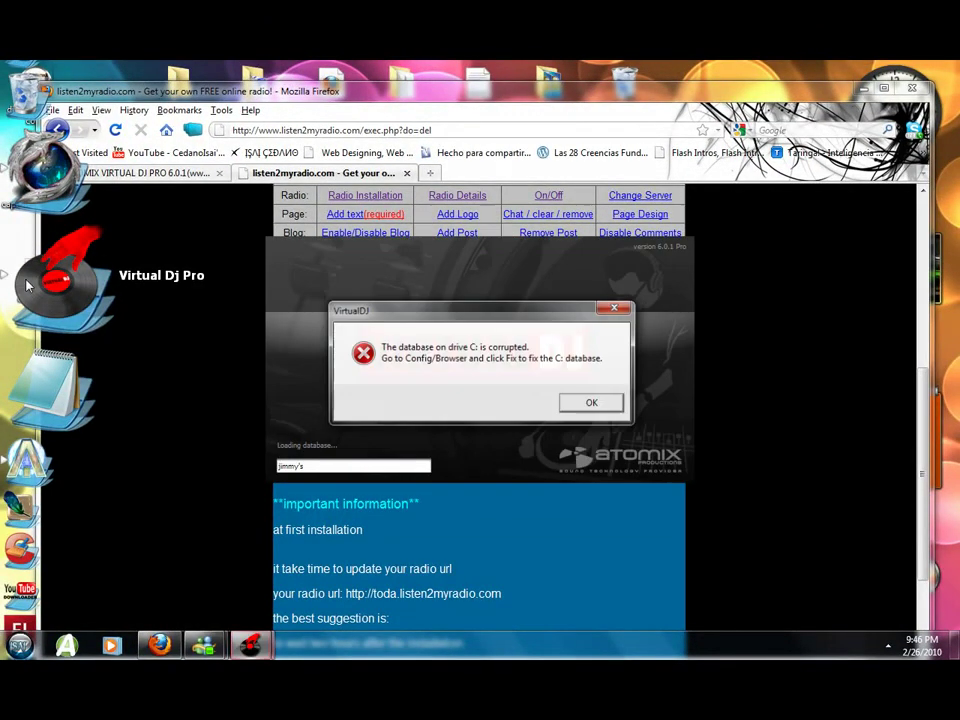
# Dismiss the corrupted-database and New Year Edition prompts, then apply the Mix Lab V3.1 skin.
pyautogui.click(589, 405)
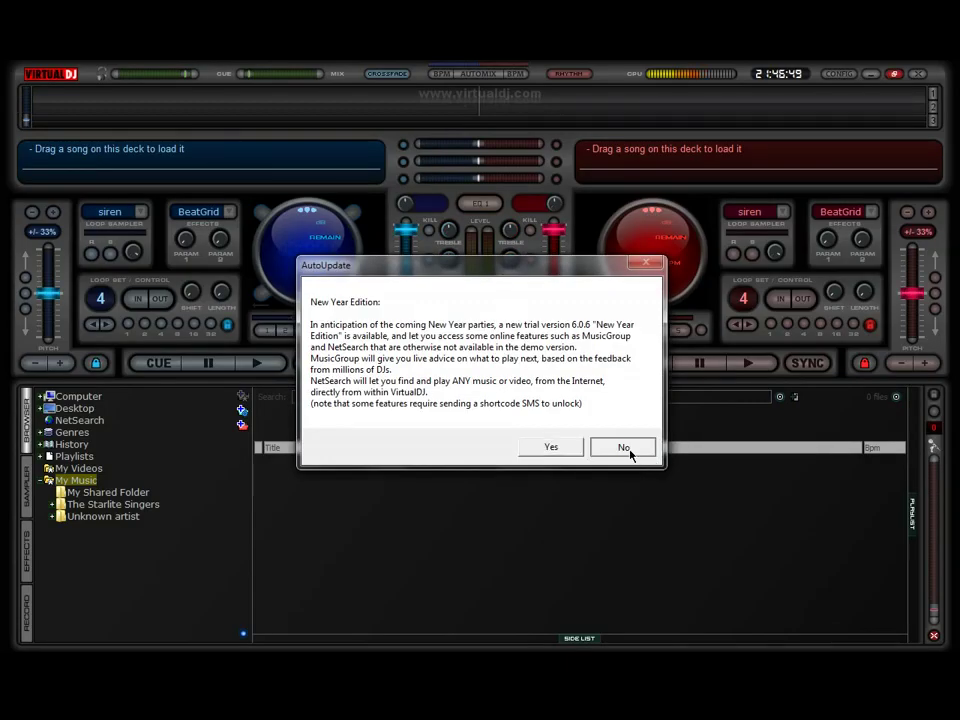
pyautogui.click(628, 448)
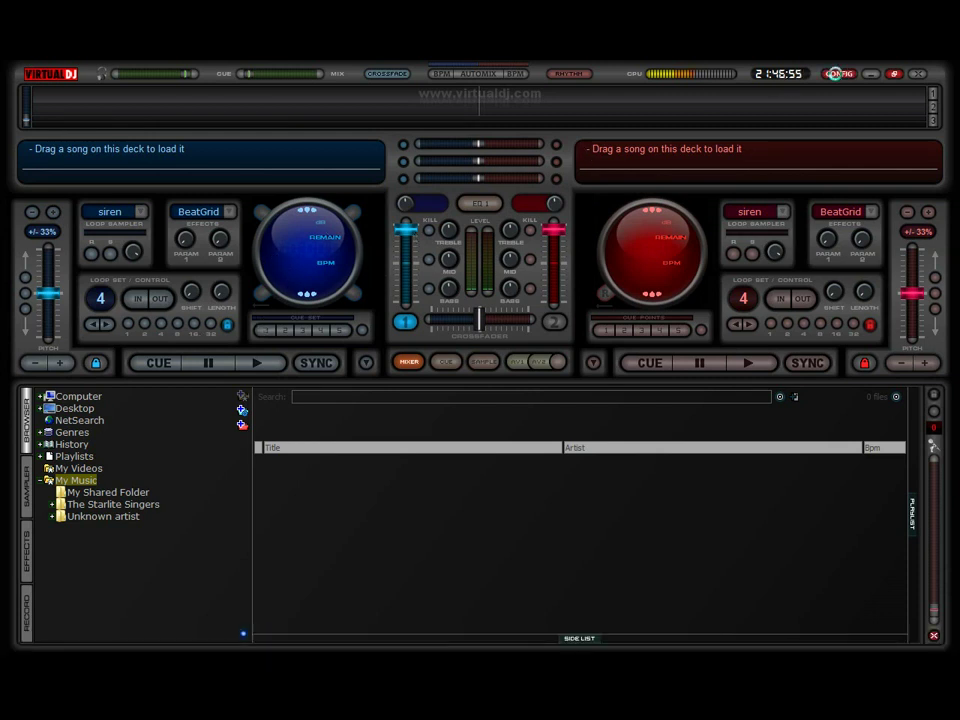
pyautogui.click(837, 76)
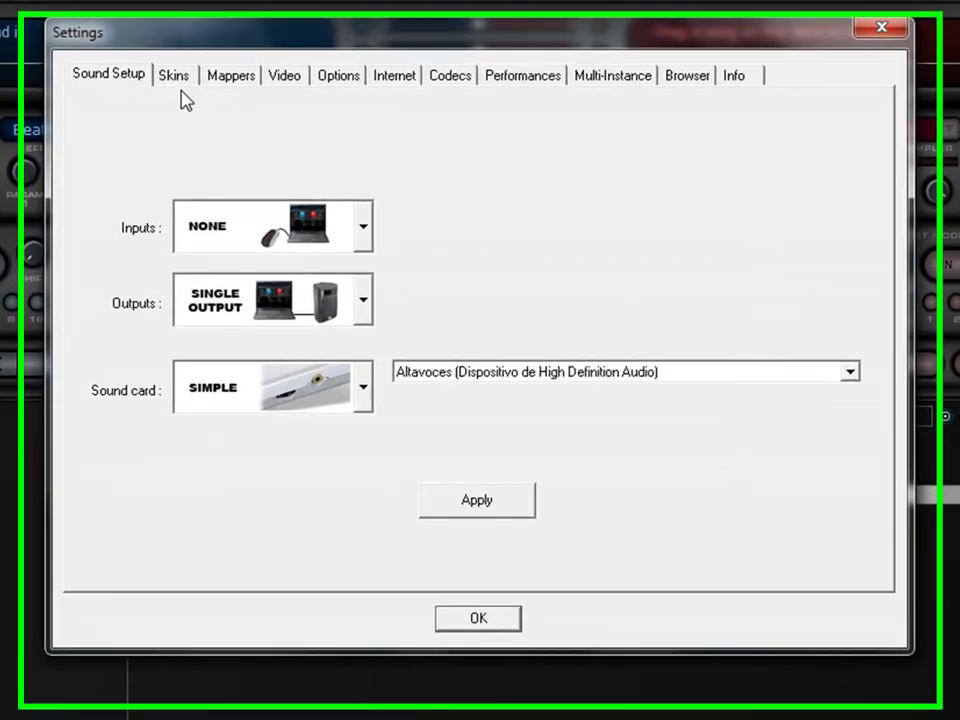
pyautogui.click(272, 167)
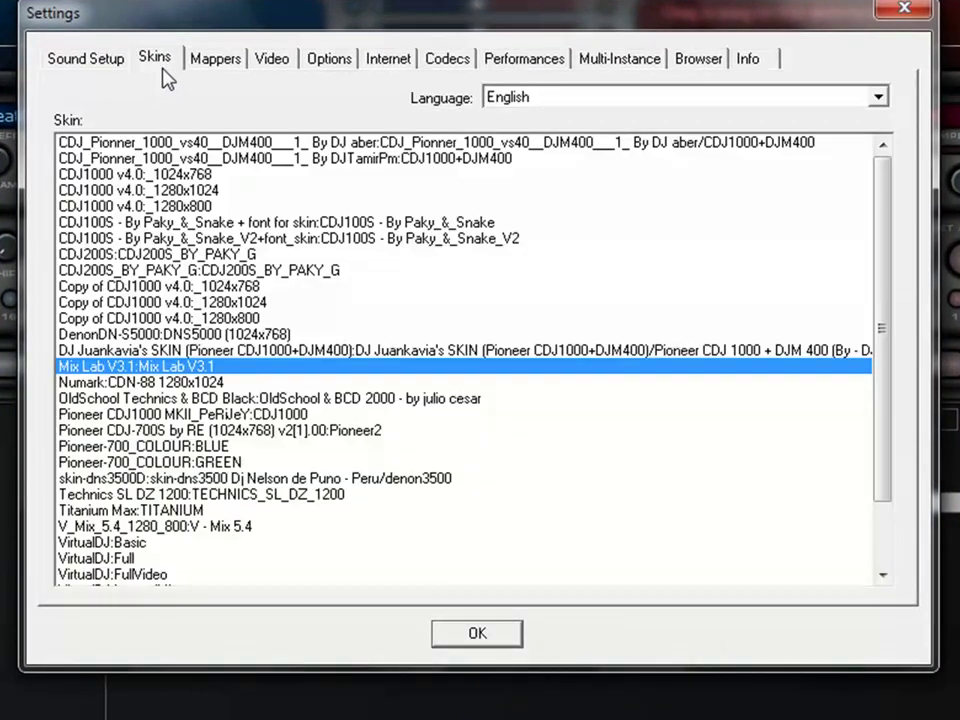
pyautogui.click(138, 388)
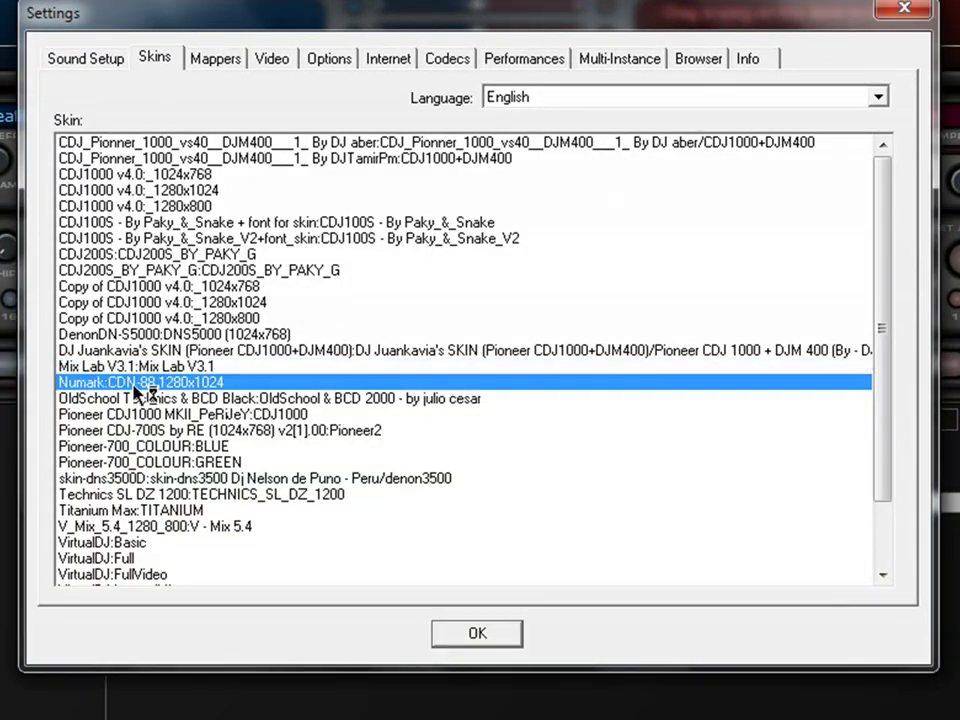
pyautogui.click(129, 367)
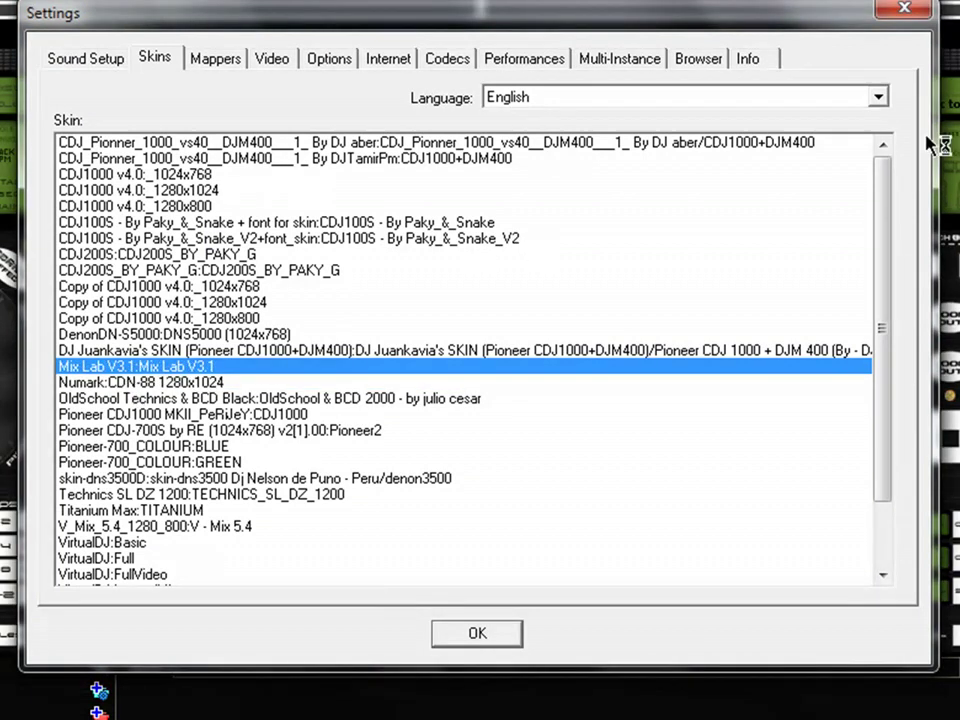
pyautogui.click(473, 638)
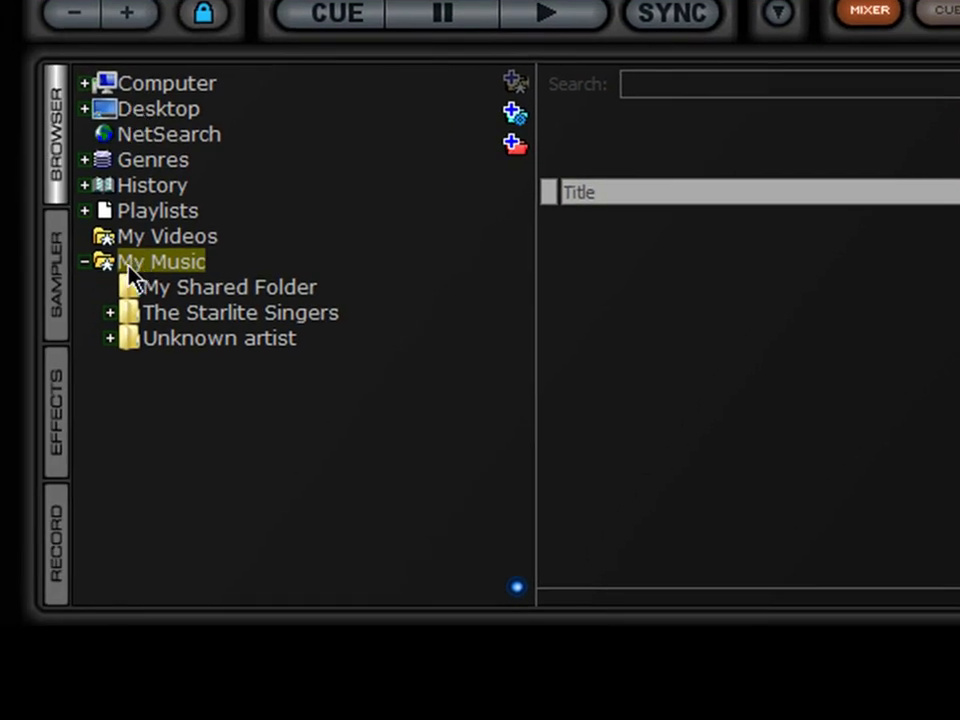
# Load Stereophobia (Original Mix) on deck 1 and 100% musica electronica on deck 2, then show Broadcast.
pyautogui.doubleClick(0, 367)
pyautogui.doubleClick(156, 266)
pyautogui.doubleClick(171, 311)
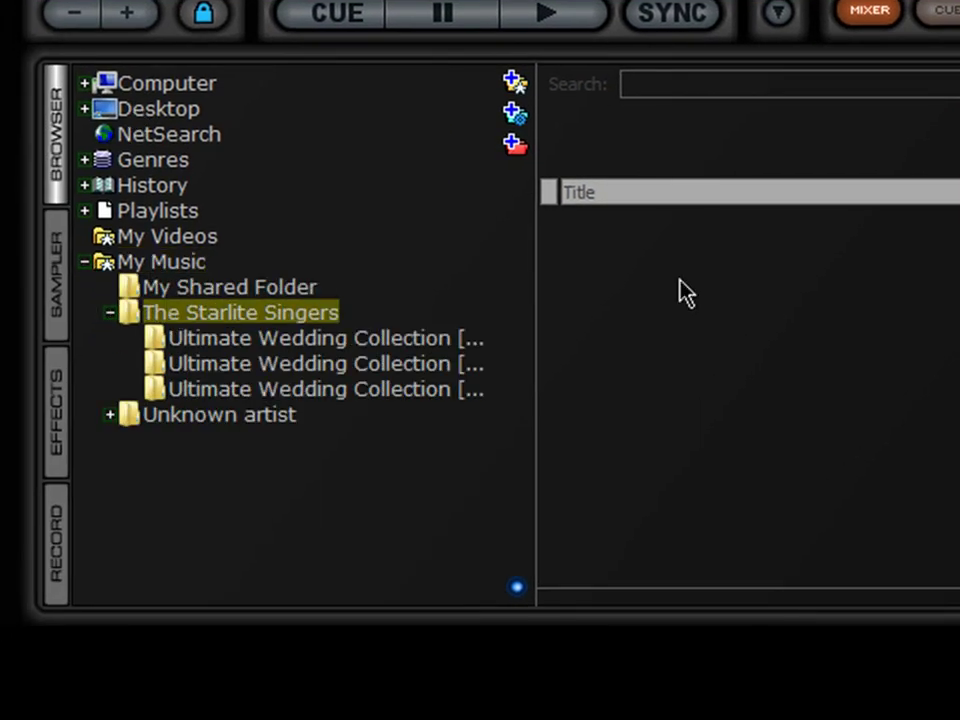
pyautogui.click(256, 290)
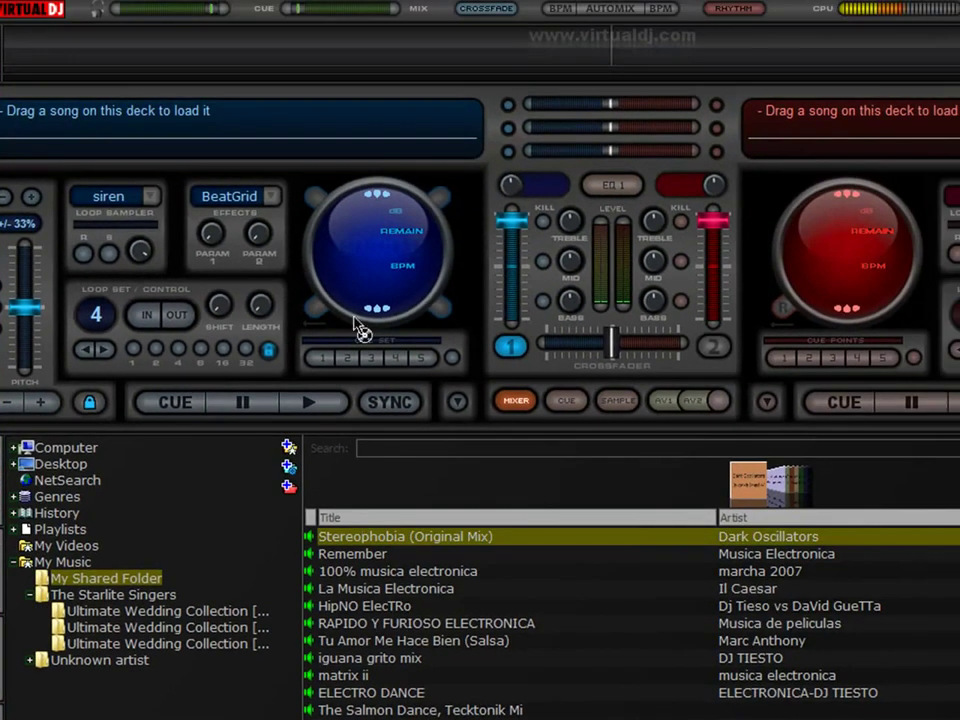
pyautogui.moveTo(360, 330); pyautogui.dragTo(362, 328)
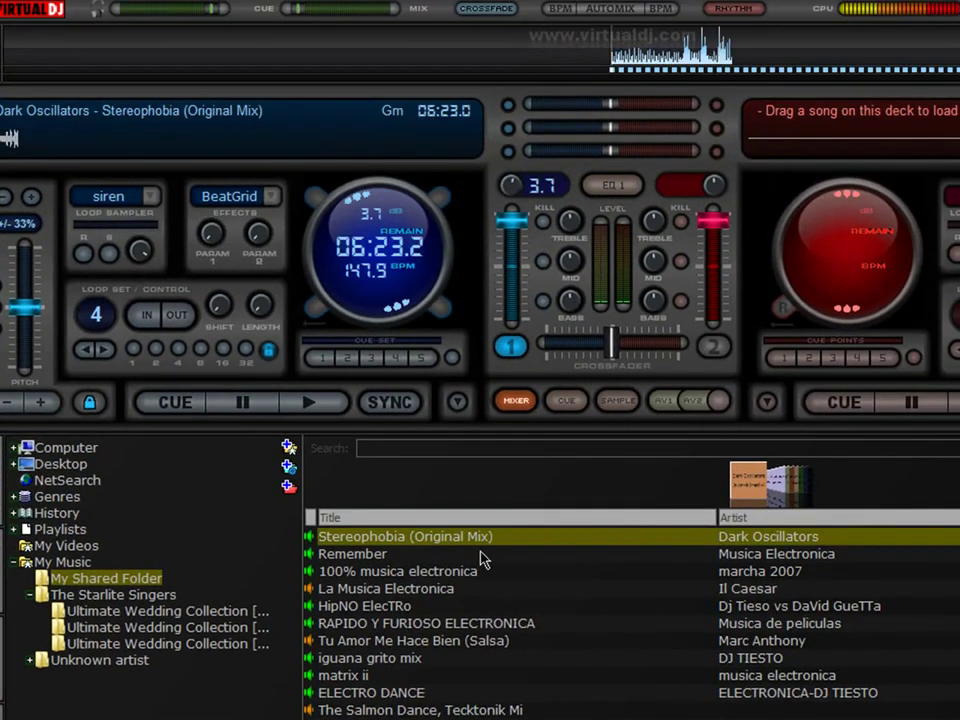
pyautogui.moveTo(369, 572); pyautogui.dragTo(897, 213)
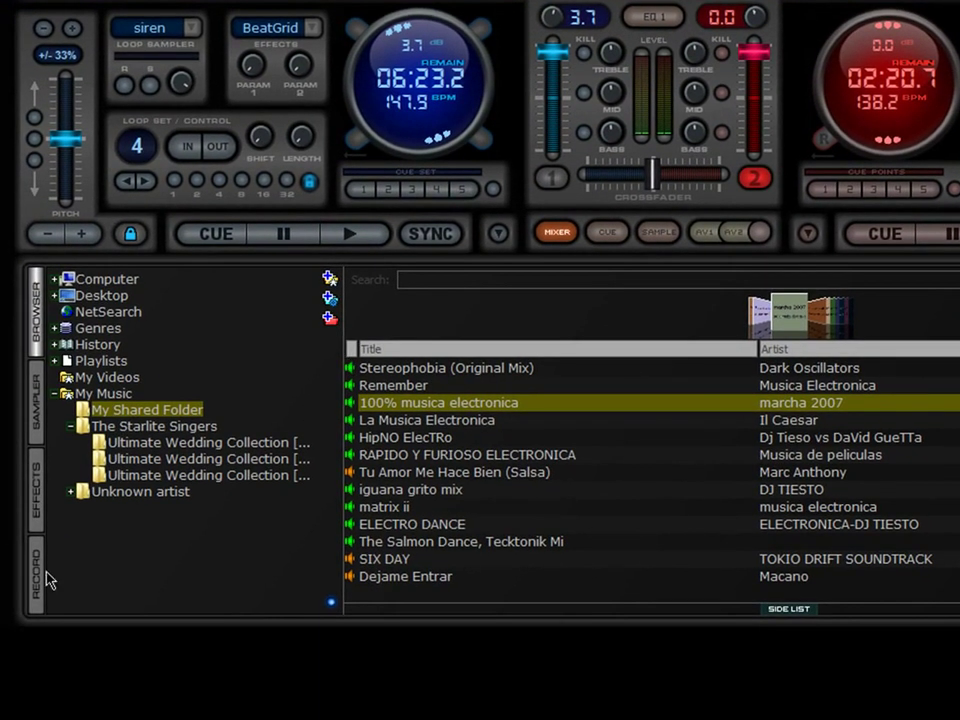
pyautogui.click(38, 575)
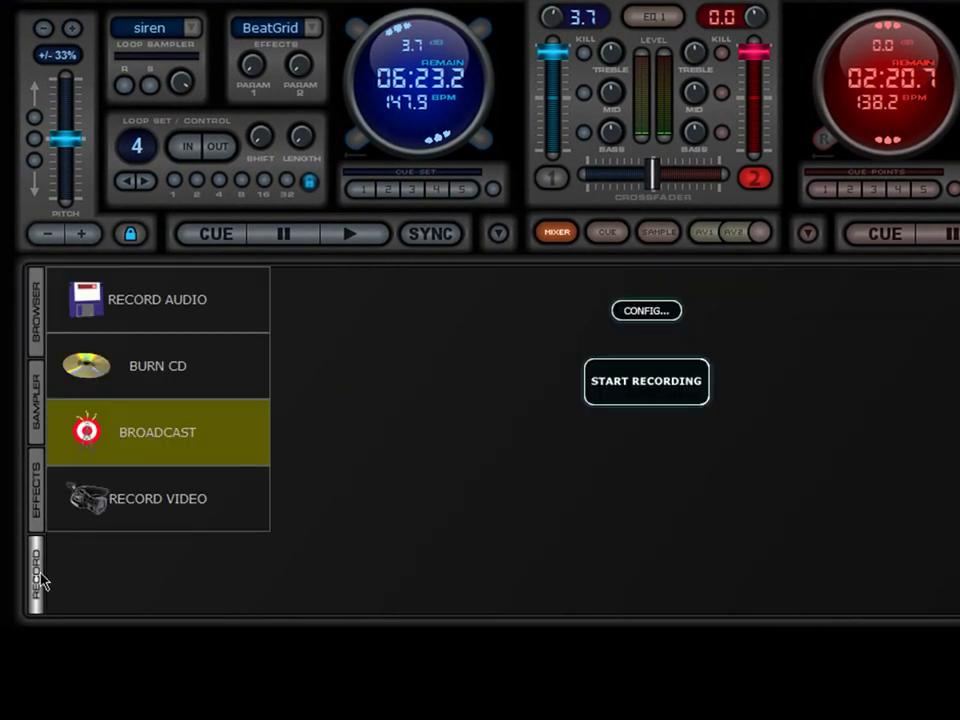
pyautogui.click(140, 366)
pyautogui.click(110, 455)
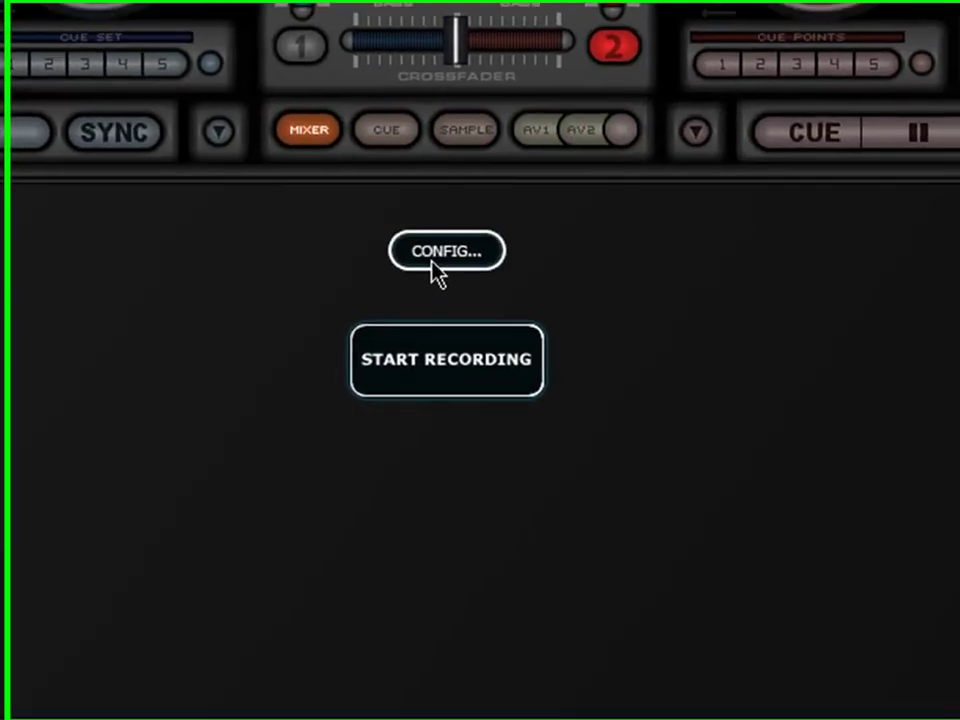
pyautogui.click(645, 312)
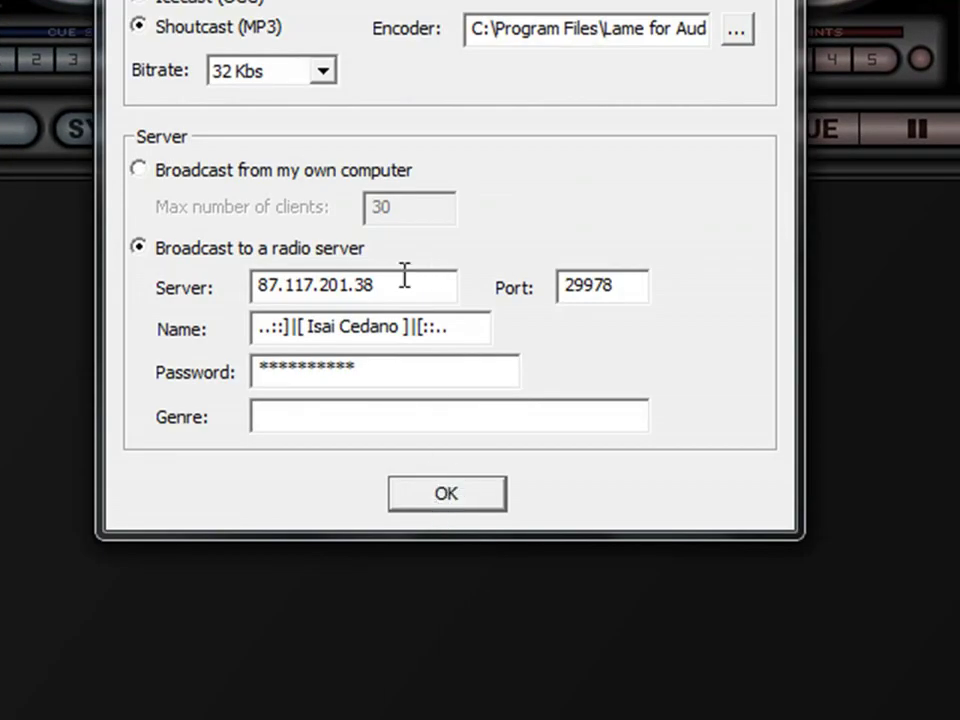
pyautogui.moveTo(401, 285); pyautogui.dragTo(240, 297)
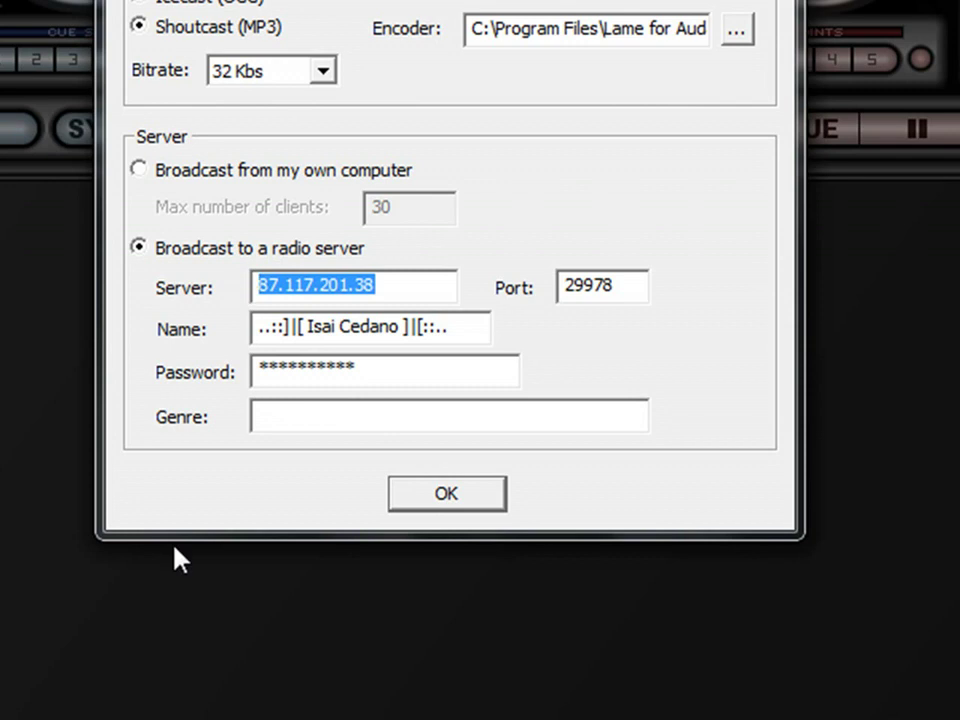
pyautogui.click(18, 708)
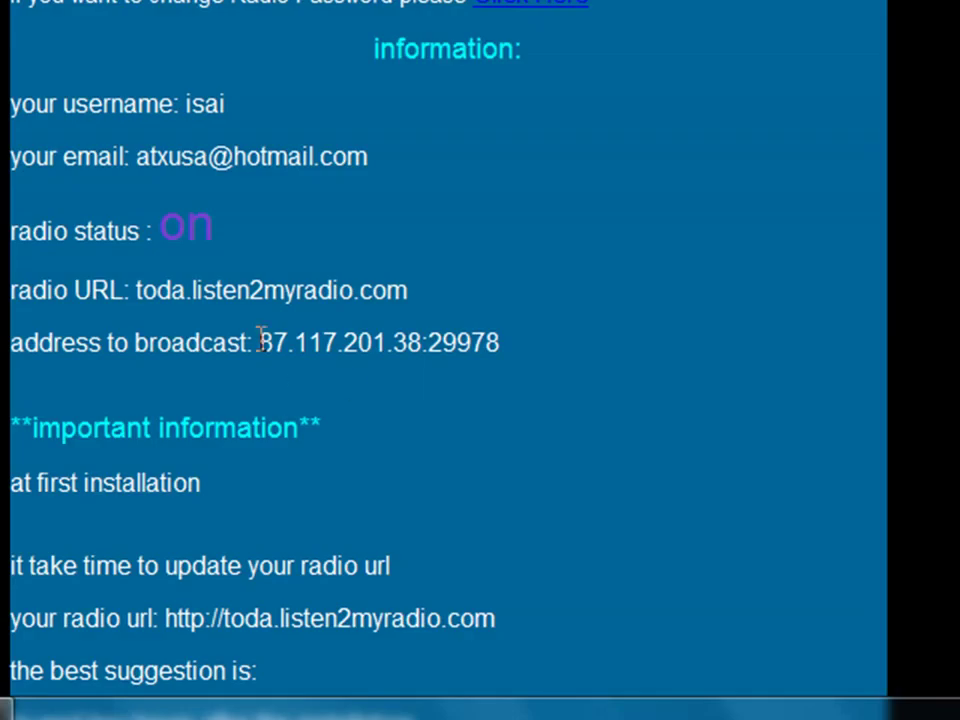
pyautogui.moveTo(259, 340); pyautogui.dragTo(475, 347)
pyautogui.click(217, 533)
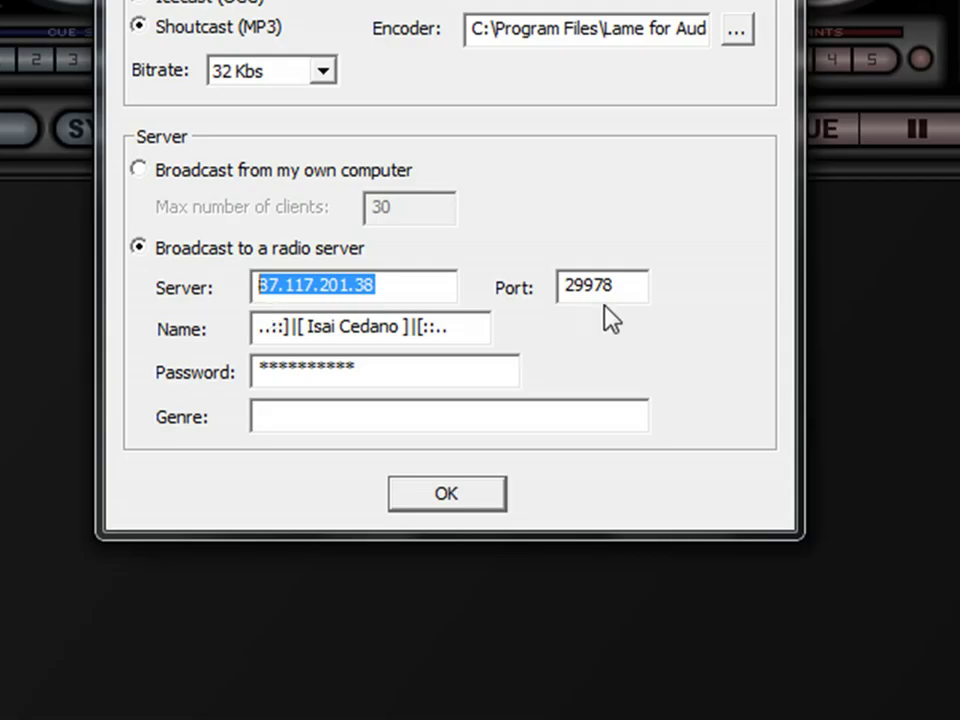
pyautogui.click(615, 289)
pyautogui.moveTo(615, 289); pyautogui.dragTo(570, 272)
pyautogui.click(589, 291)
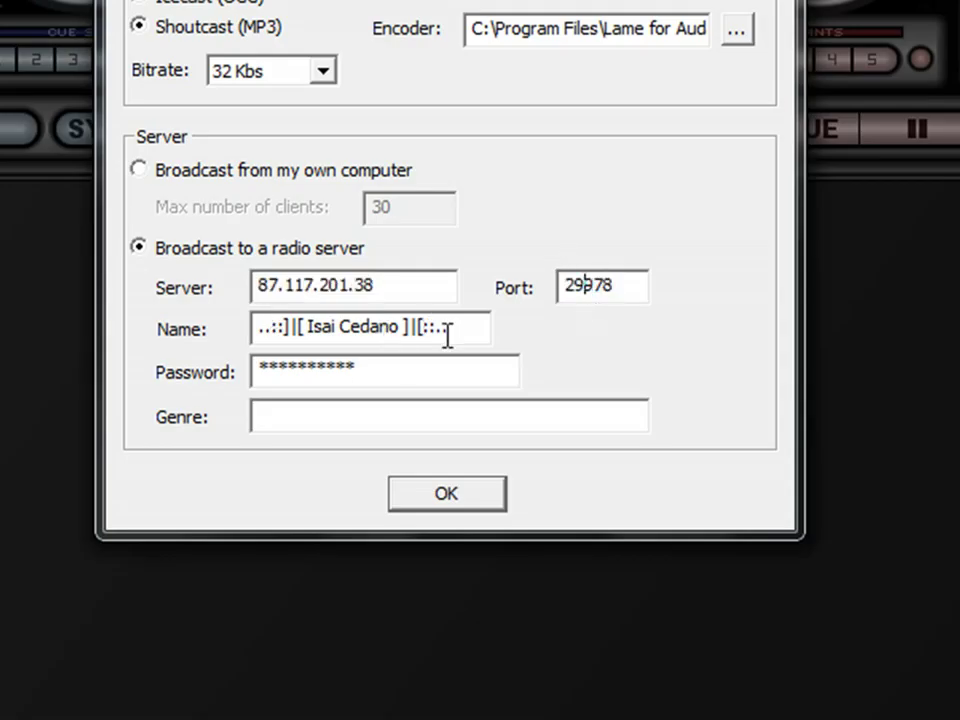
pyautogui.moveTo(448, 334); pyautogui.dragTo(186, 325)
pyautogui.click(355, 365)
pyautogui.moveTo(356, 366); pyautogui.dragTo(135, 375)
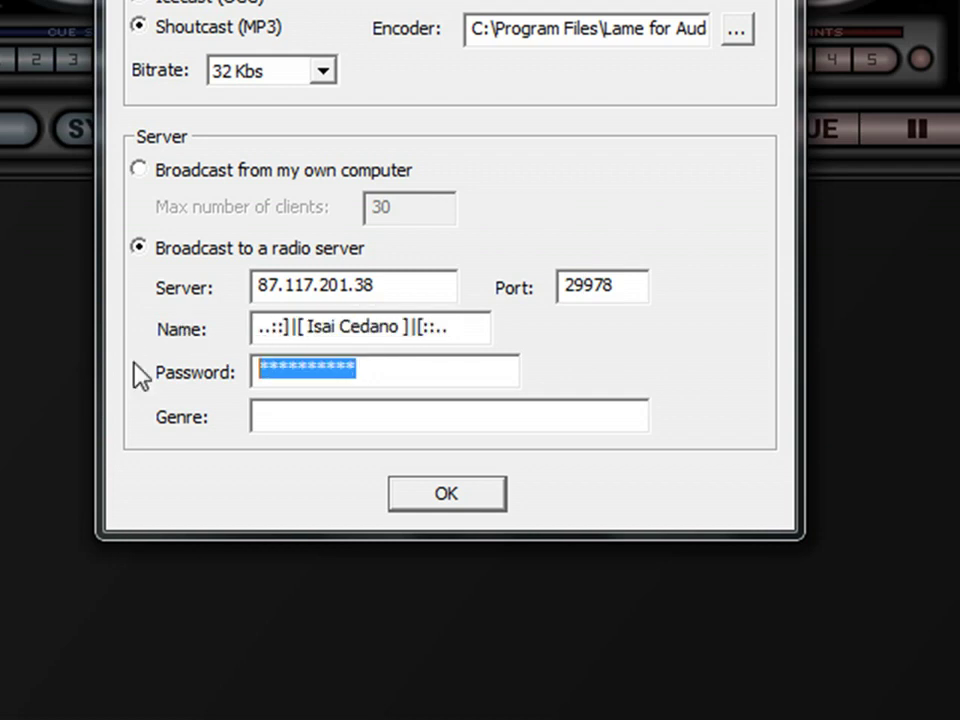
pyautogui.click(391, 378)
pyautogui.doubleClick(379, 377)
pyautogui.click(377, 376)
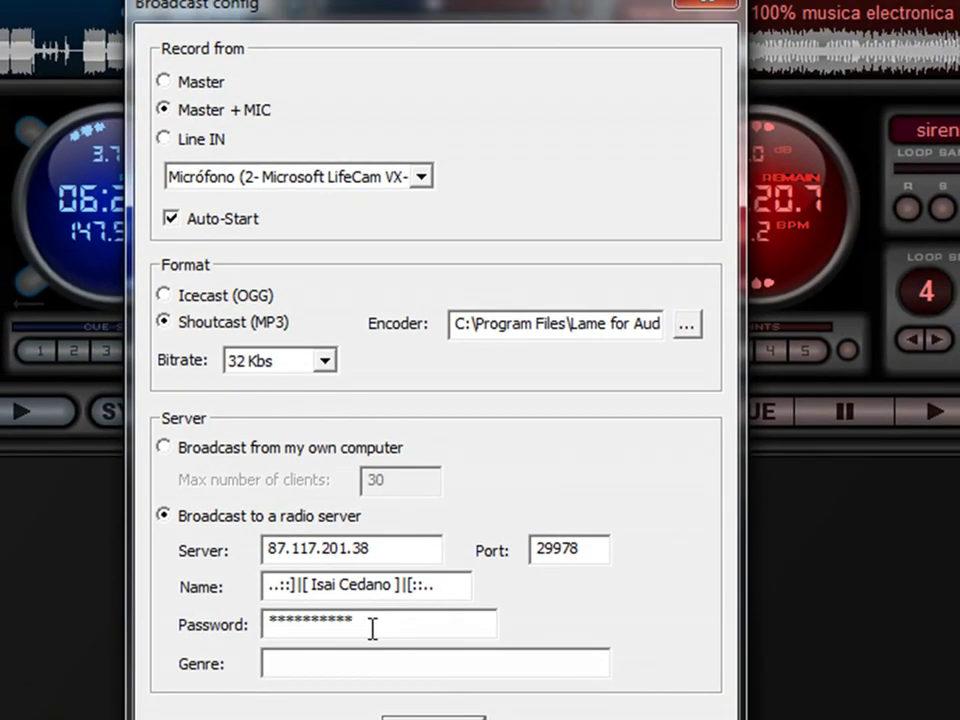
# Keep the source at Master + MIC with the LifeCam microphone, Auto-Start on, and Shoutcast (MP3) format.
pyautogui.click(164, 82)
pyautogui.click(164, 110)
pyautogui.click(422, 177)
pyautogui.click(178, 216)
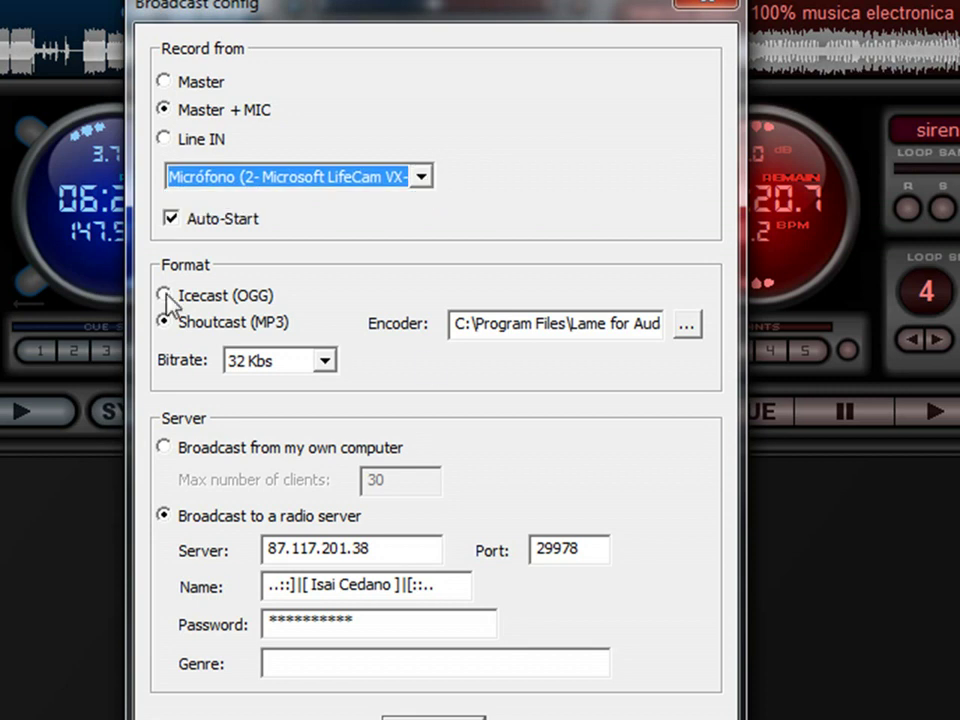
pyautogui.click(170, 222)
pyautogui.click(170, 222)
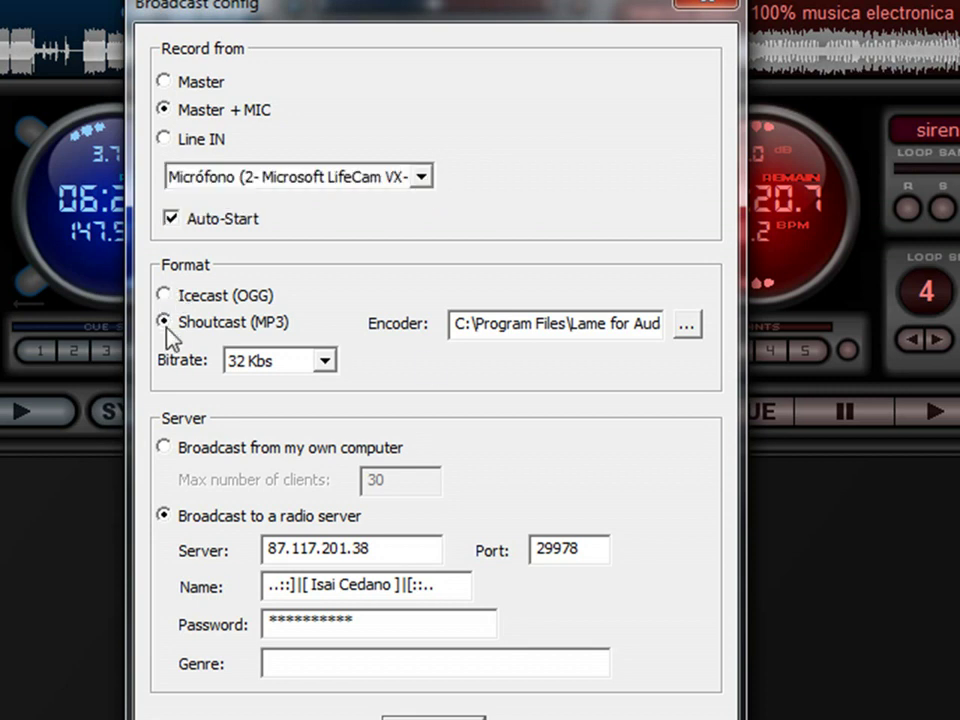
pyautogui.click(163, 295)
pyautogui.click(166, 321)
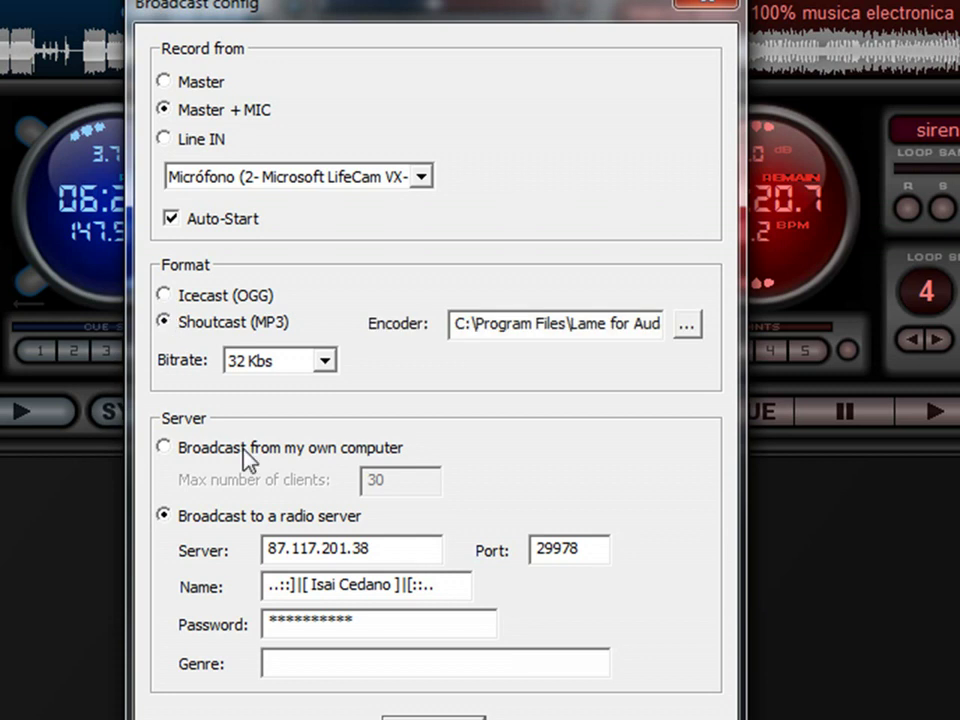
# Keep 32 Kbs bitrate and radio-server broadcasting, then confirm the broadcast config with OK.
pyautogui.click(326, 372)
pyautogui.moveTo(326, 499); pyautogui.dragTo(330, 483)
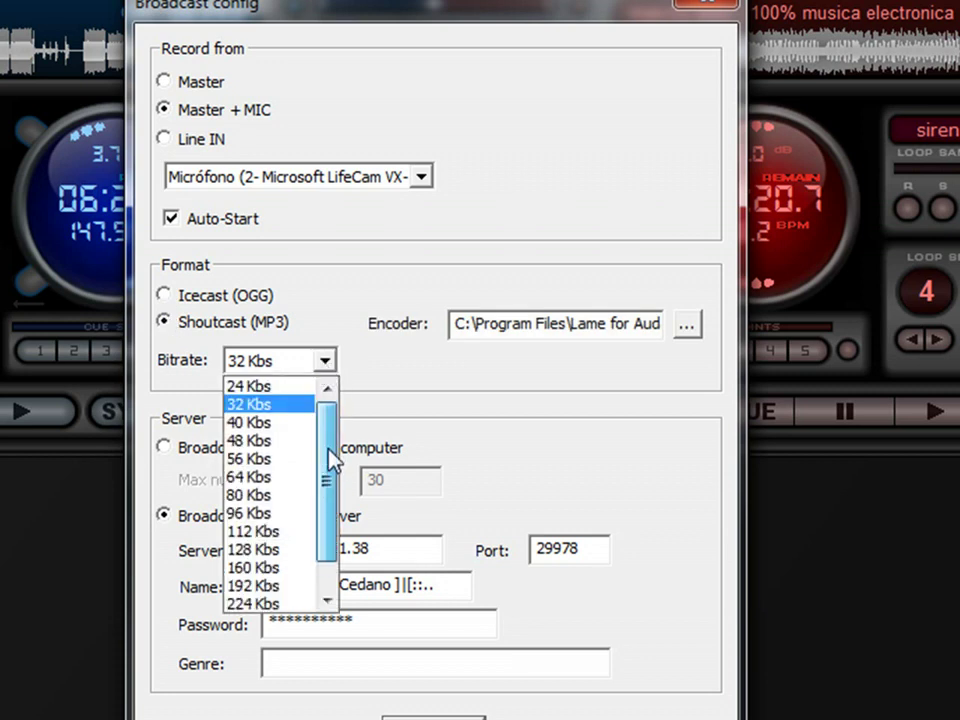
pyautogui.click(270, 405)
pyautogui.click(164, 449)
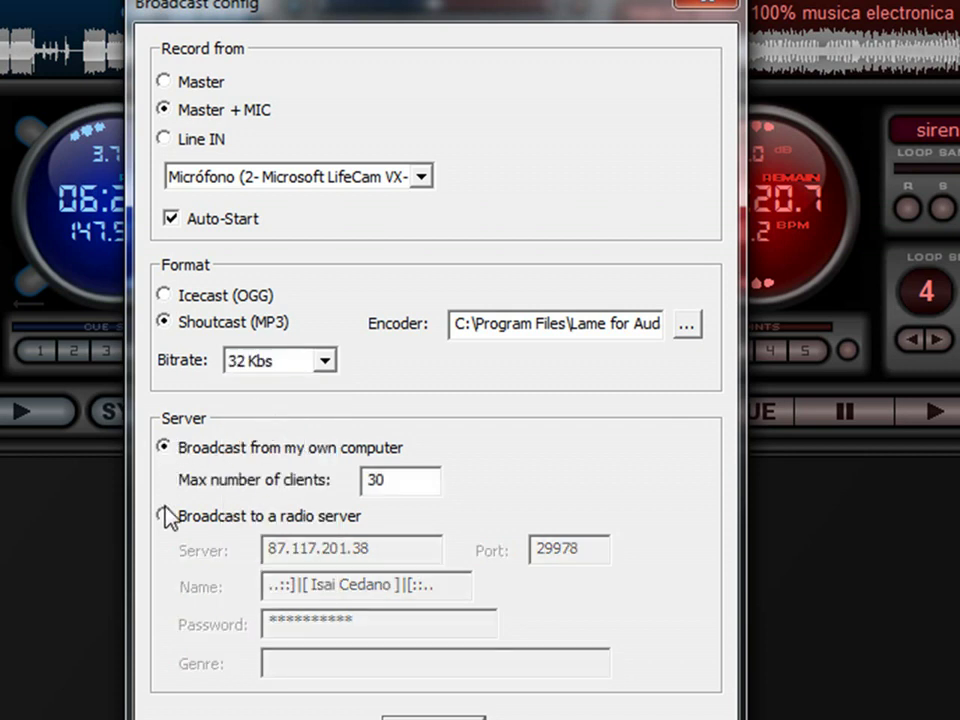
pyautogui.click(162, 517)
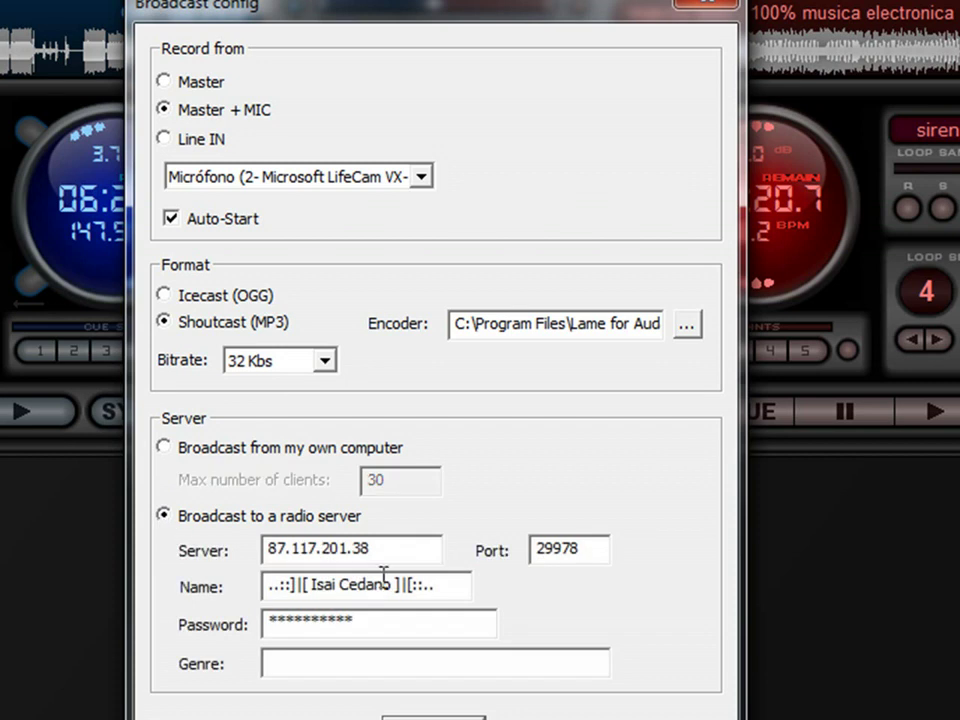
pyautogui.moveTo(395, 551); pyautogui.dragTo(288, 555)
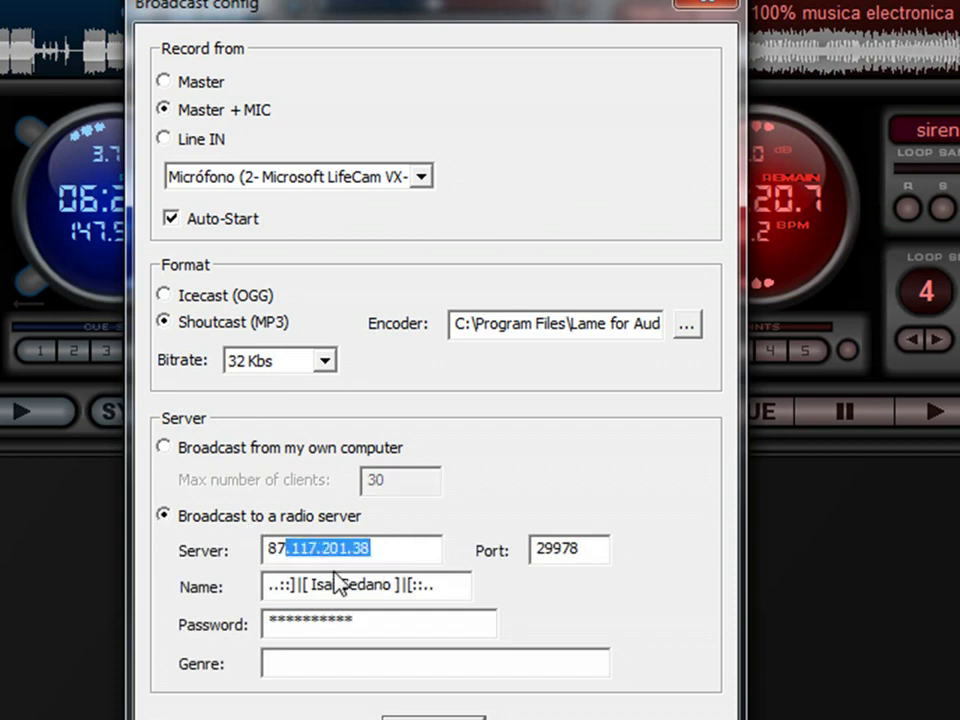
pyautogui.click(408, 663)
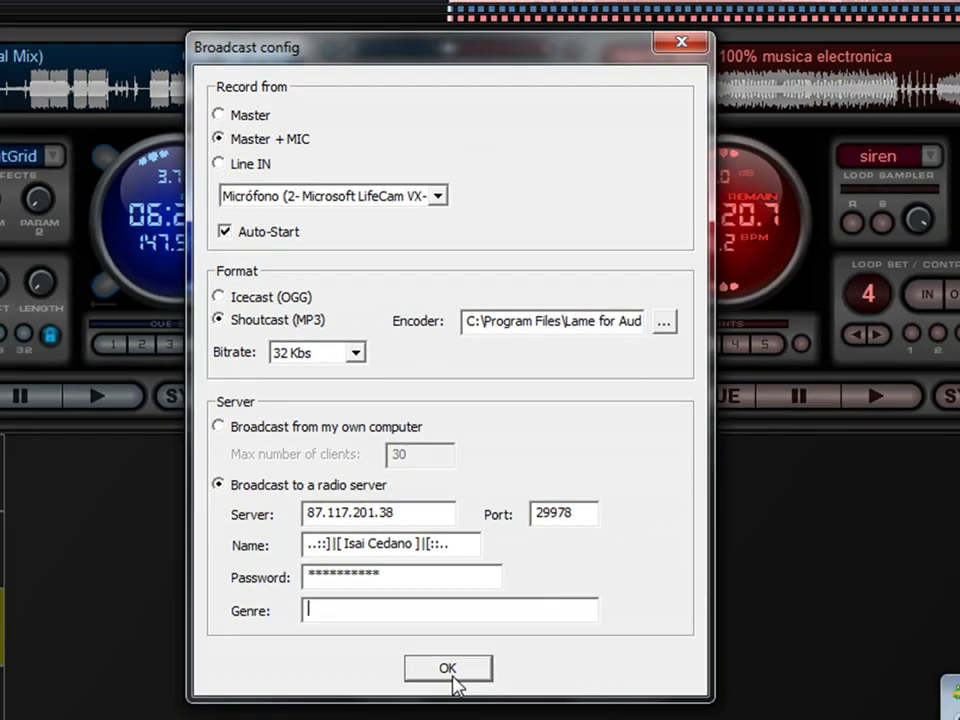
pyautogui.click(438, 718)
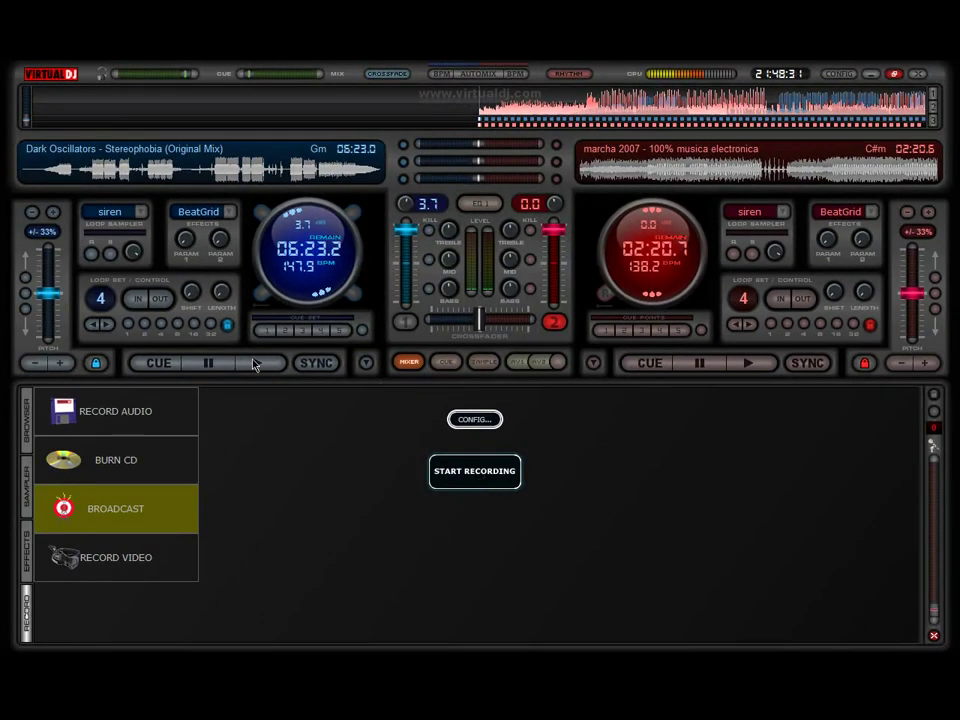
# Play Dark Oscillators' Stereophobia on the left deck and pull its channel volume down.
pyautogui.click(255, 364)
pyautogui.moveTo(406, 230); pyautogui.dragTo(406, 273)
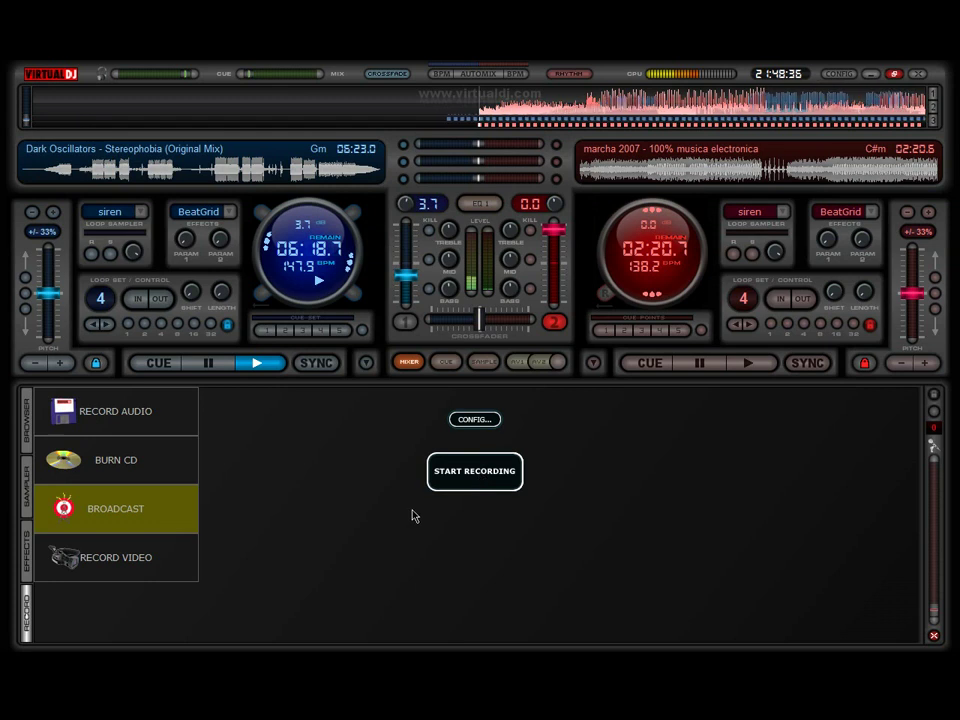
pyautogui.press('super')
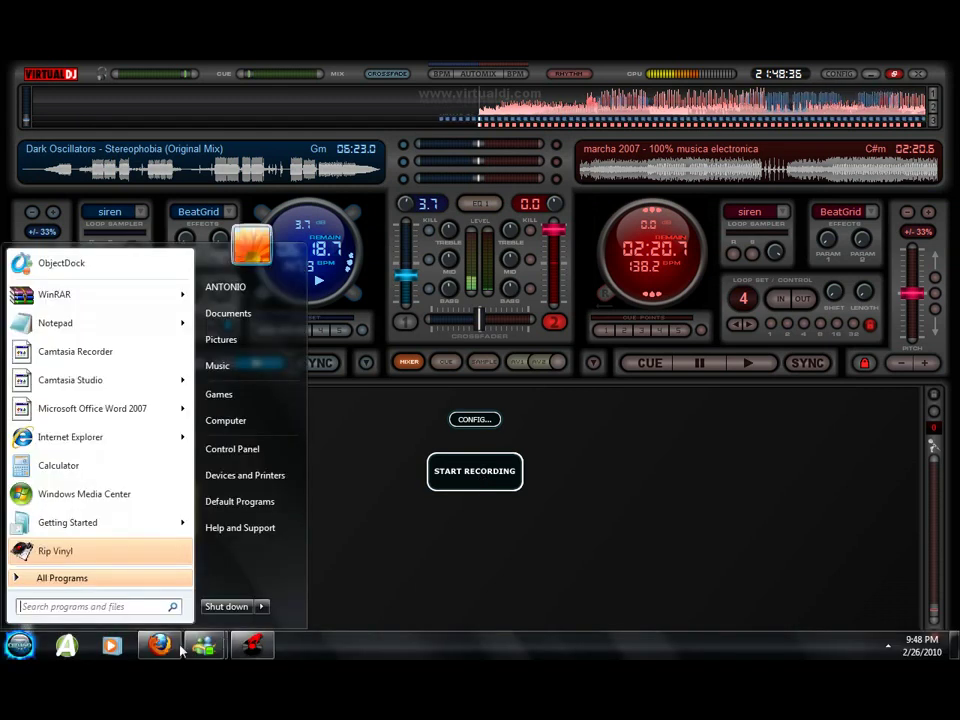
# Review the Listen2MyRadio control panel in Firefox, then go back to VirtualDJ's Broadcast Error.
pyautogui.click(176, 650)
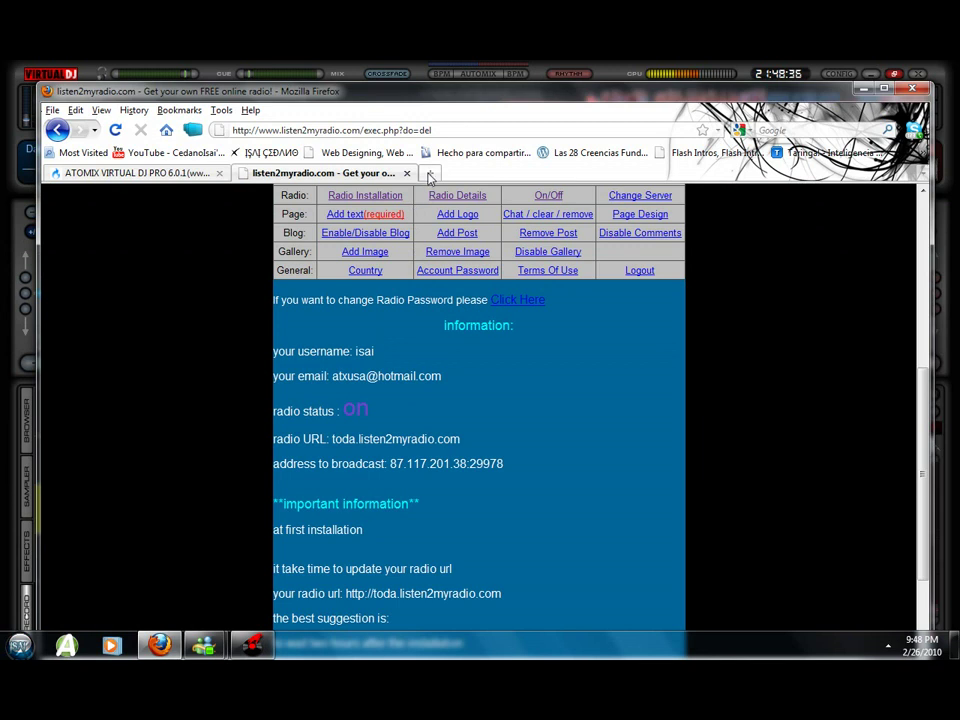
pyautogui.scroll(7, 640, 300)
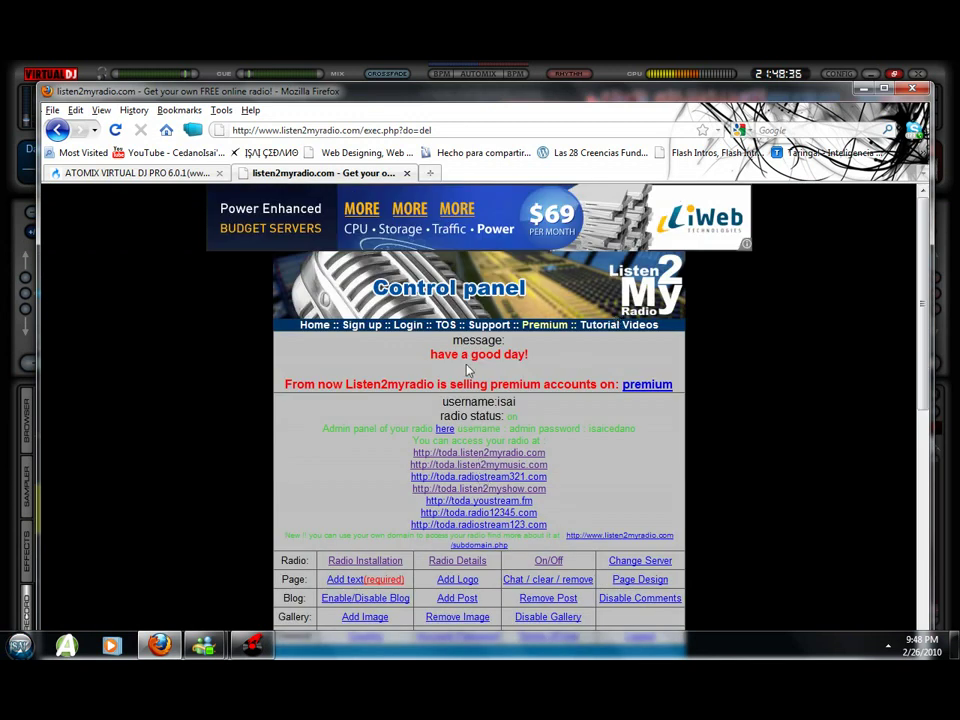
pyautogui.hotkey('alt', 'Tab')
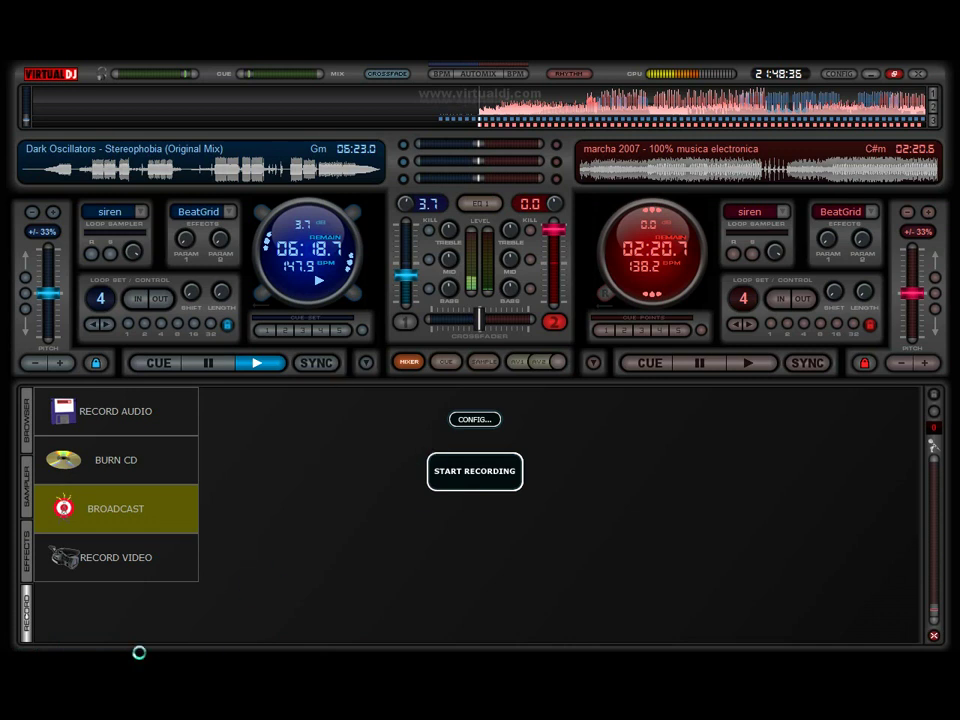
pyautogui.press('super')
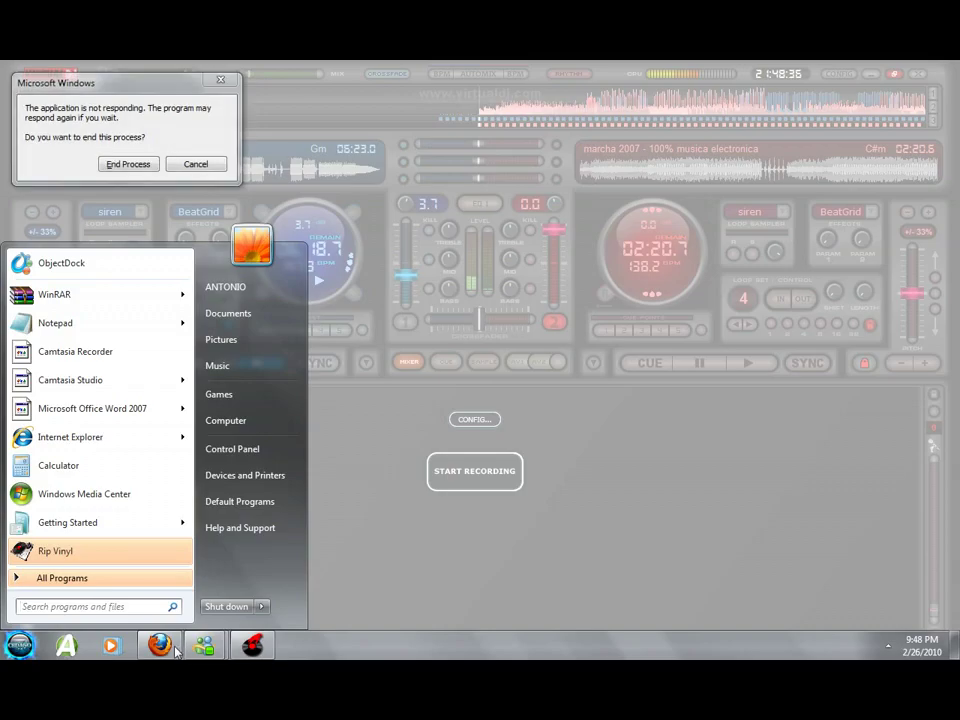
pyautogui.click(174, 648)
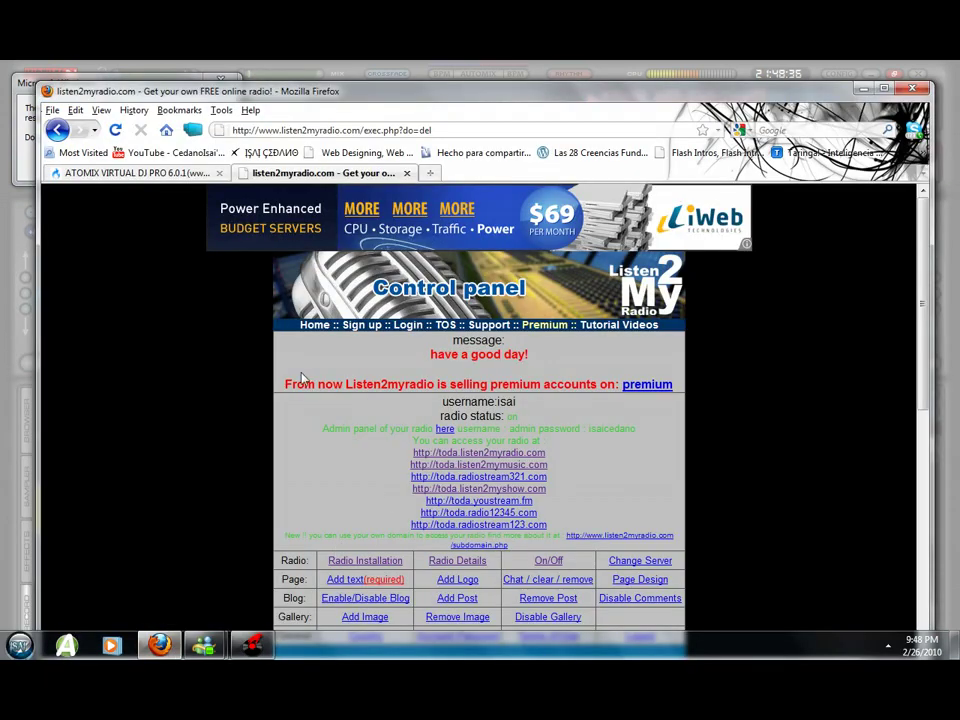
pyautogui.click(22, 116)
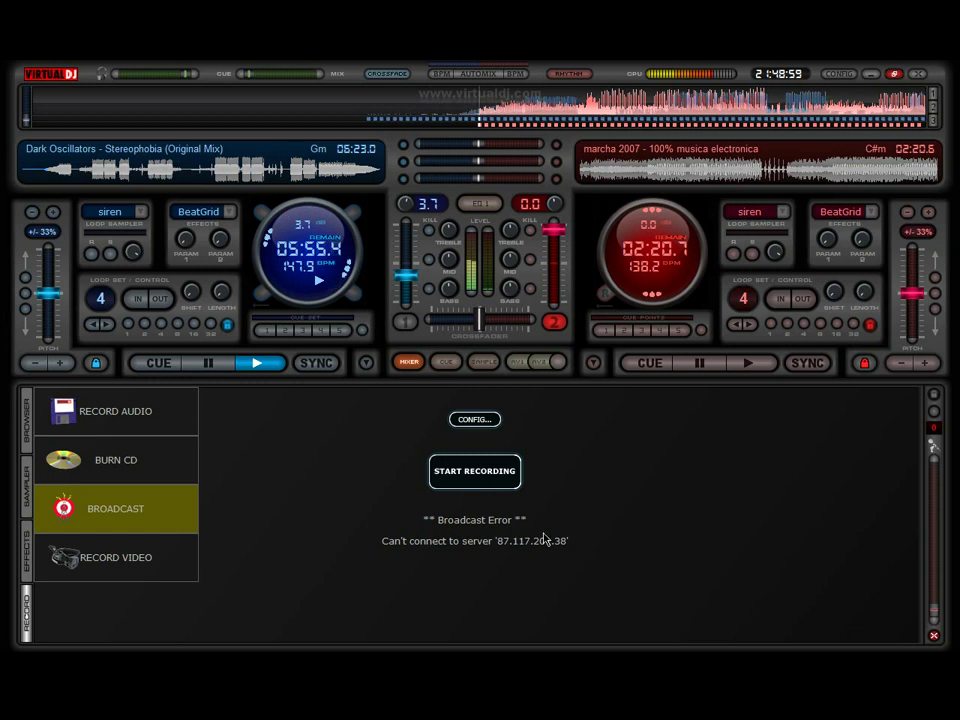
# Start broadcasting, replay the Dark Oscillators track from its start, then minimise VirtualDJ.
pyautogui.click(466, 475)
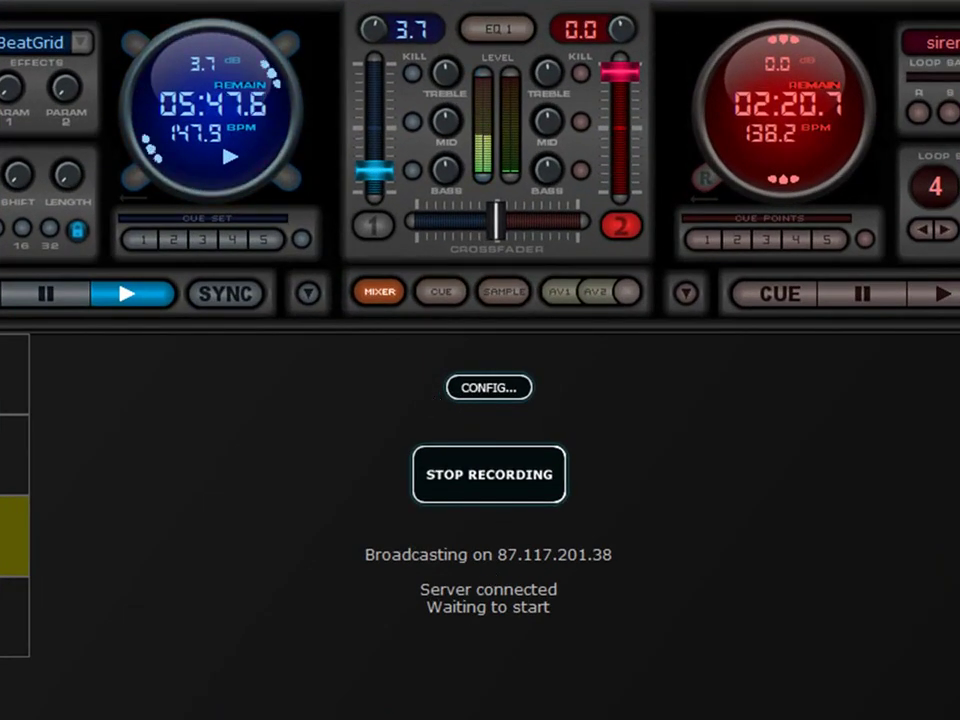
pyautogui.click(124, 306)
pyautogui.click(120, 296)
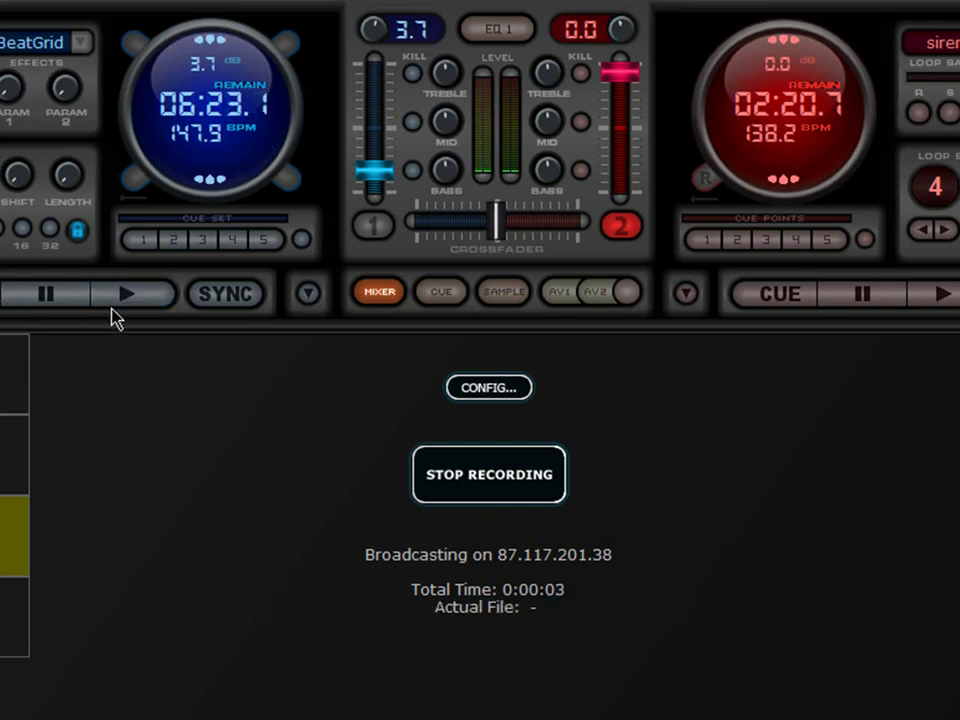
pyautogui.click(137, 300)
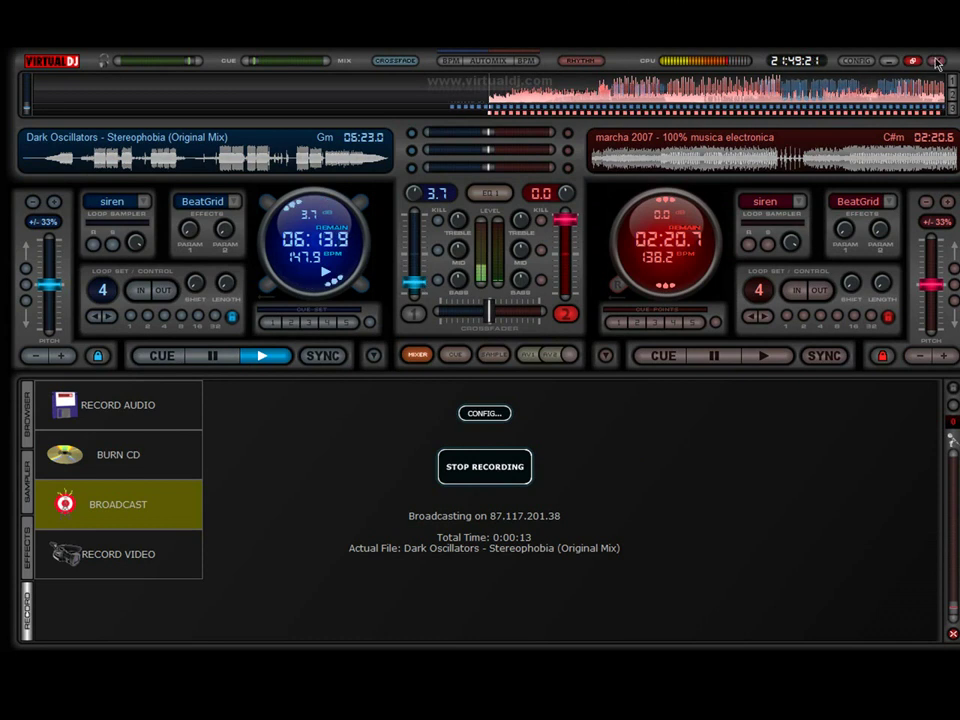
pyautogui.click(888, 61)
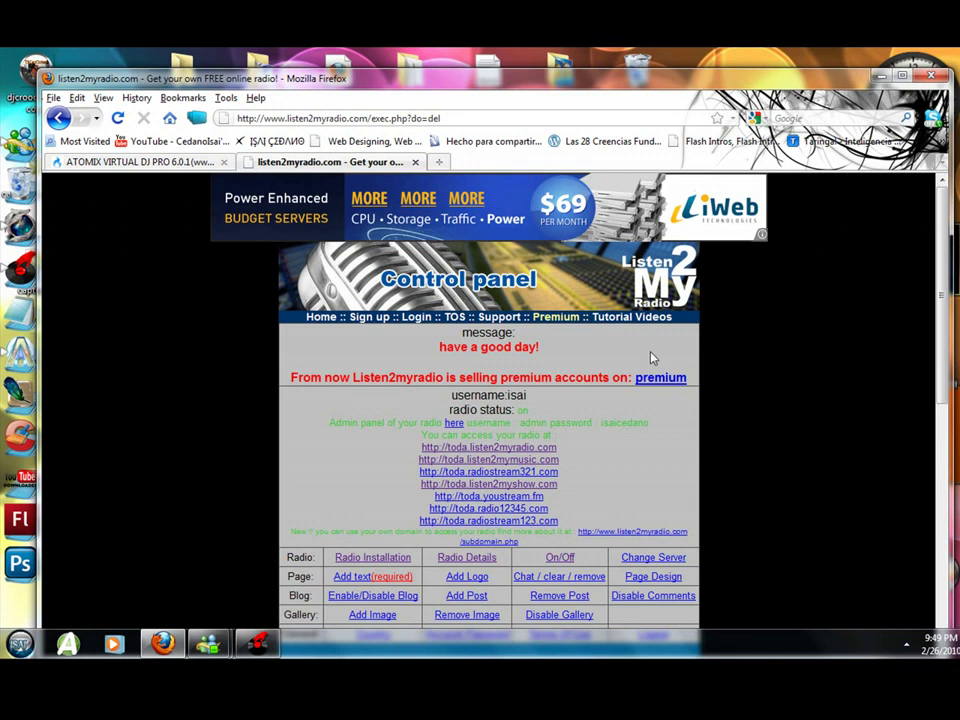
# Open toda.listen2myradio.com to confirm one listener and the live song, then return to VirtualDJ.
pyautogui.click(451, 449)
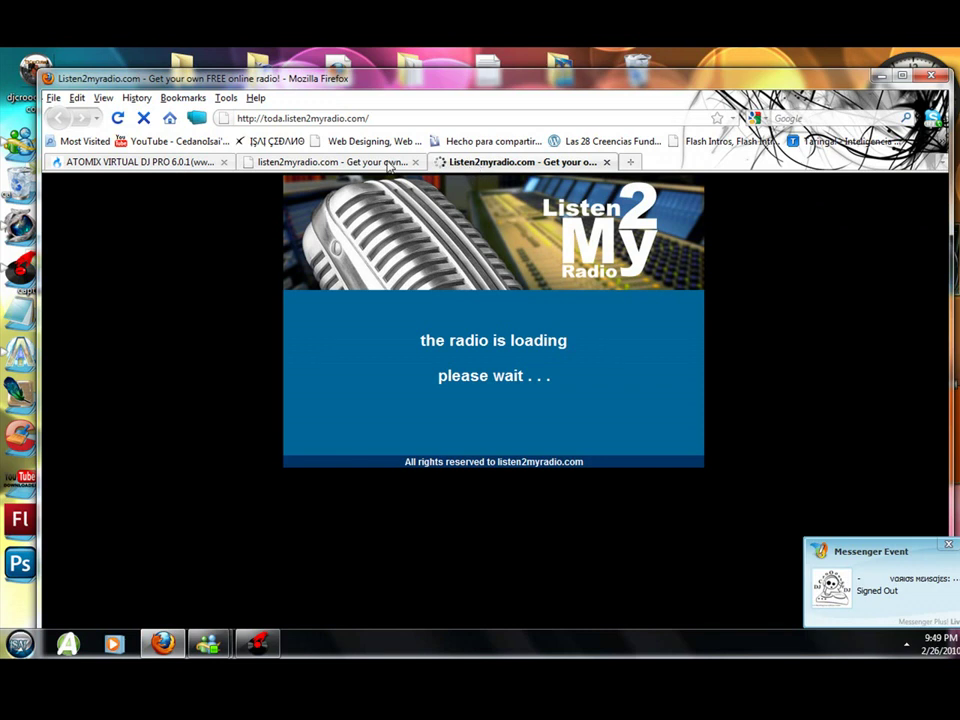
pyautogui.click(385, 165)
pyautogui.click(473, 165)
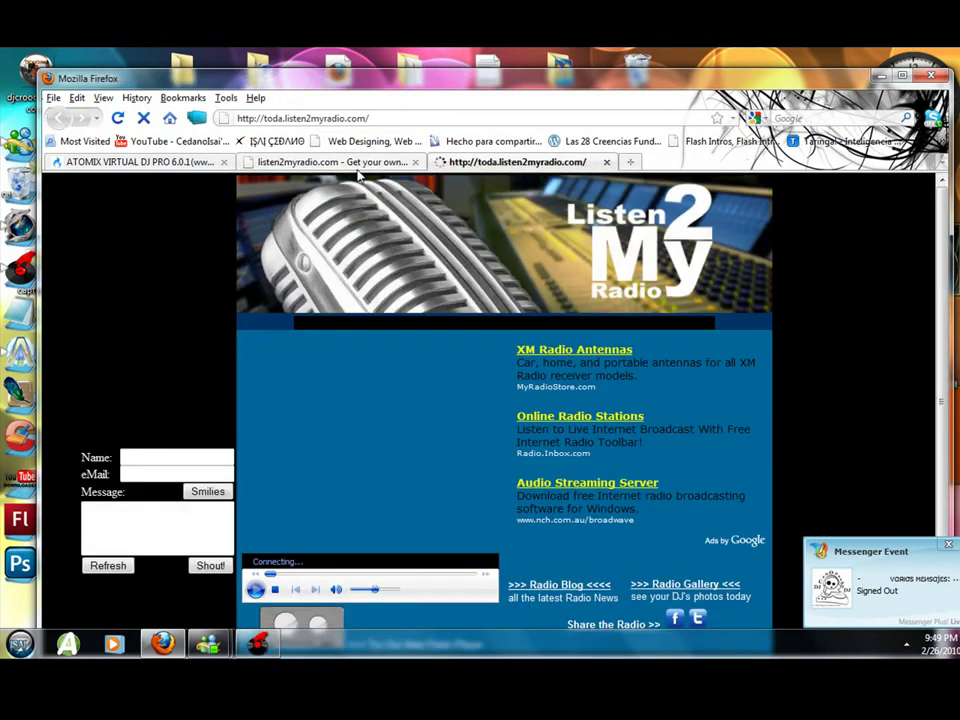
pyautogui.hotkey('ctrl', 'shift', 'Tab')
pyautogui.click(458, 165)
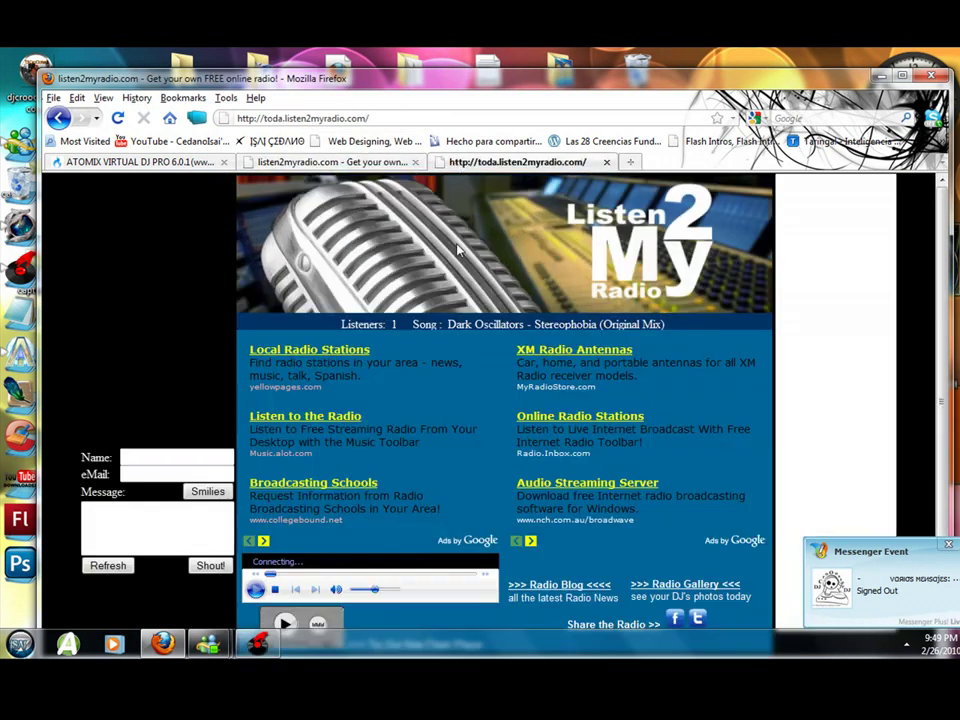
pyautogui.click(257, 644)
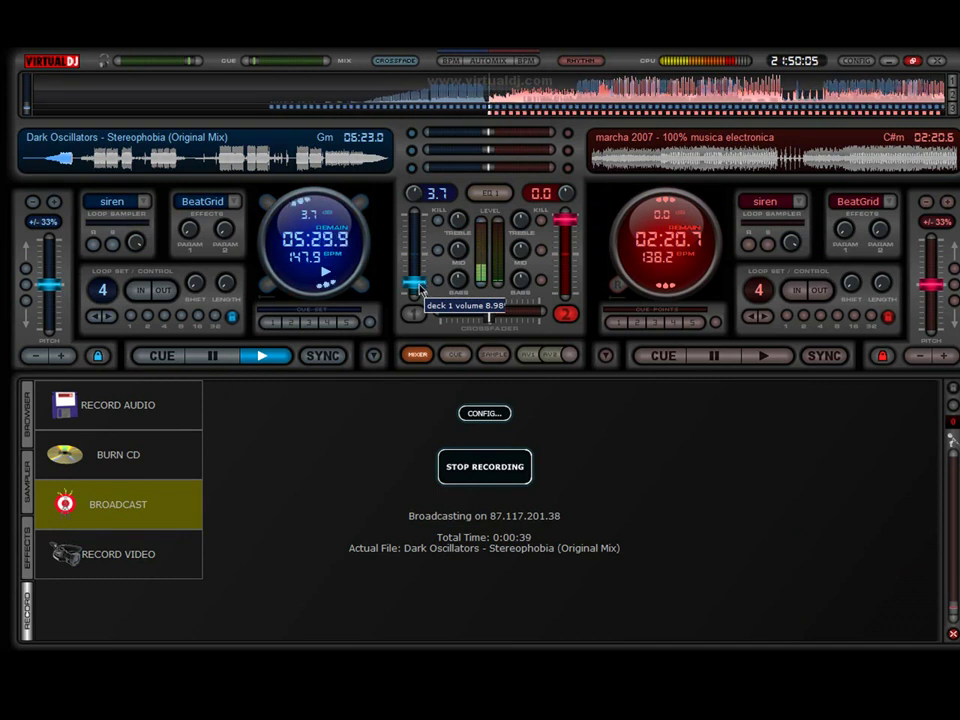
# View the Listen2MyRadio page in Firefox, then reopen VirtualDJ's Broadcast config.
pyautogui.press('super')
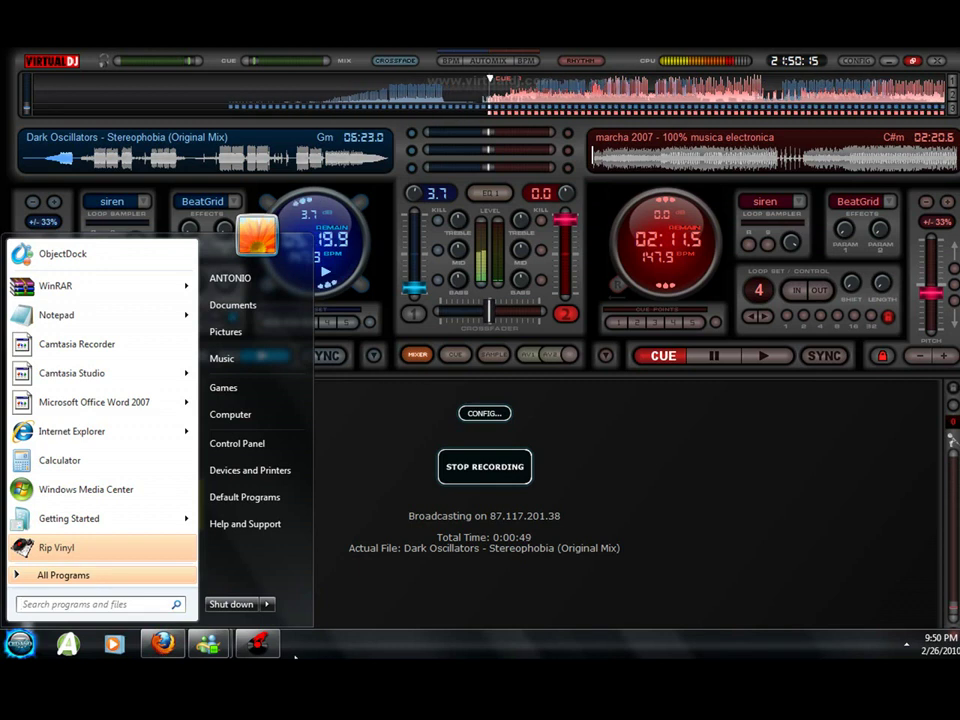
pyautogui.click(163, 645)
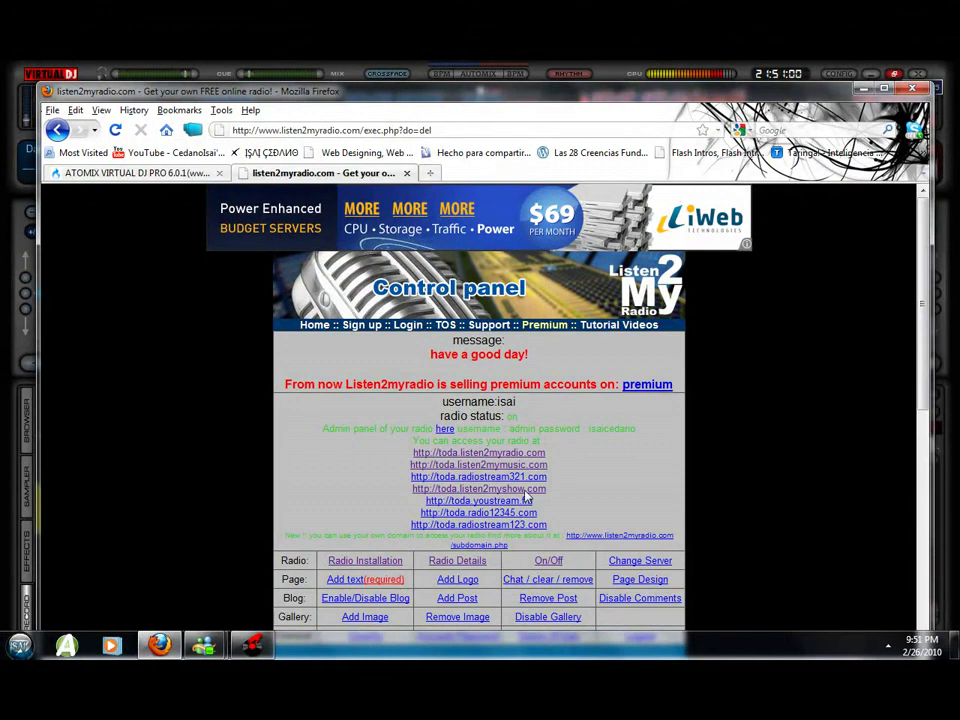
pyautogui.click(254, 646)
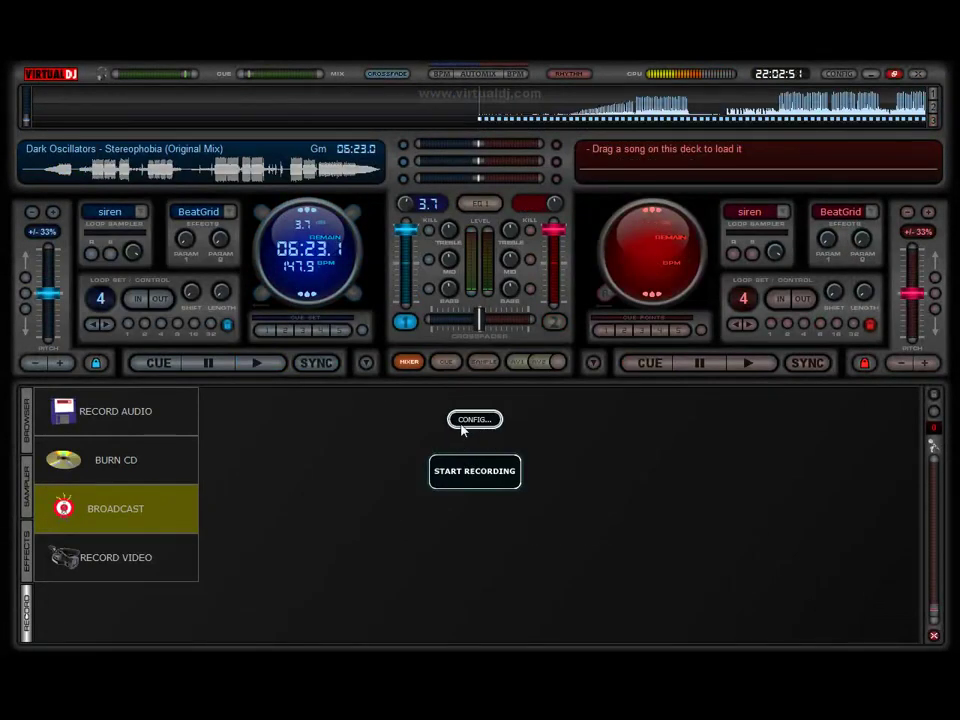
pyautogui.click(462, 425)
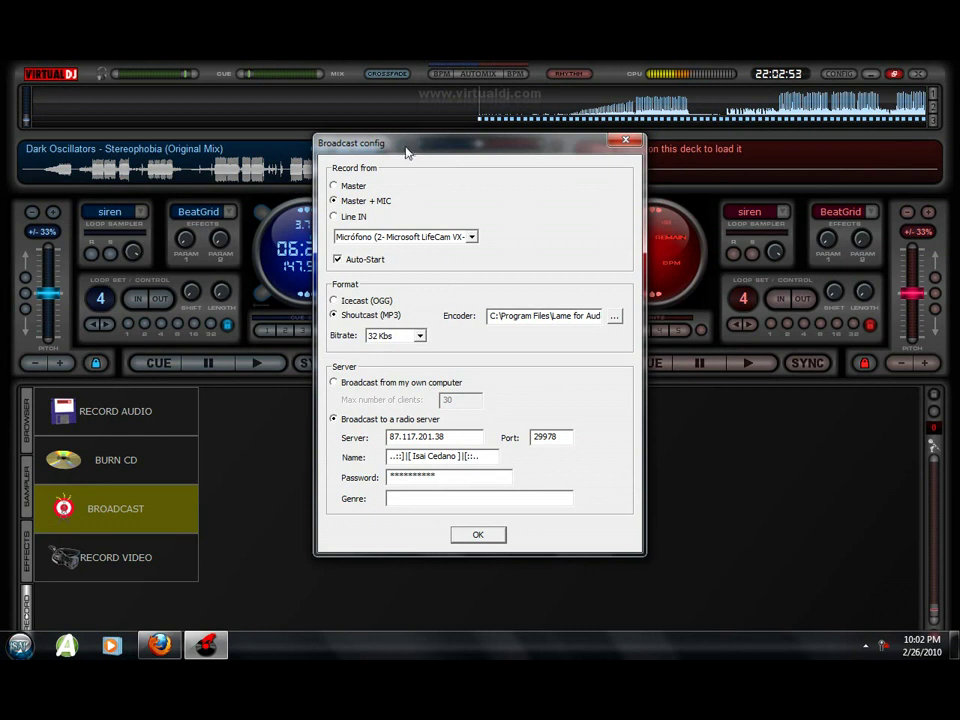
# Change the broadcast server from 87.117.201.38 to localhost and the port to 8000.
pyautogui.moveTo(408, 147); pyautogui.dragTo(423, 154)
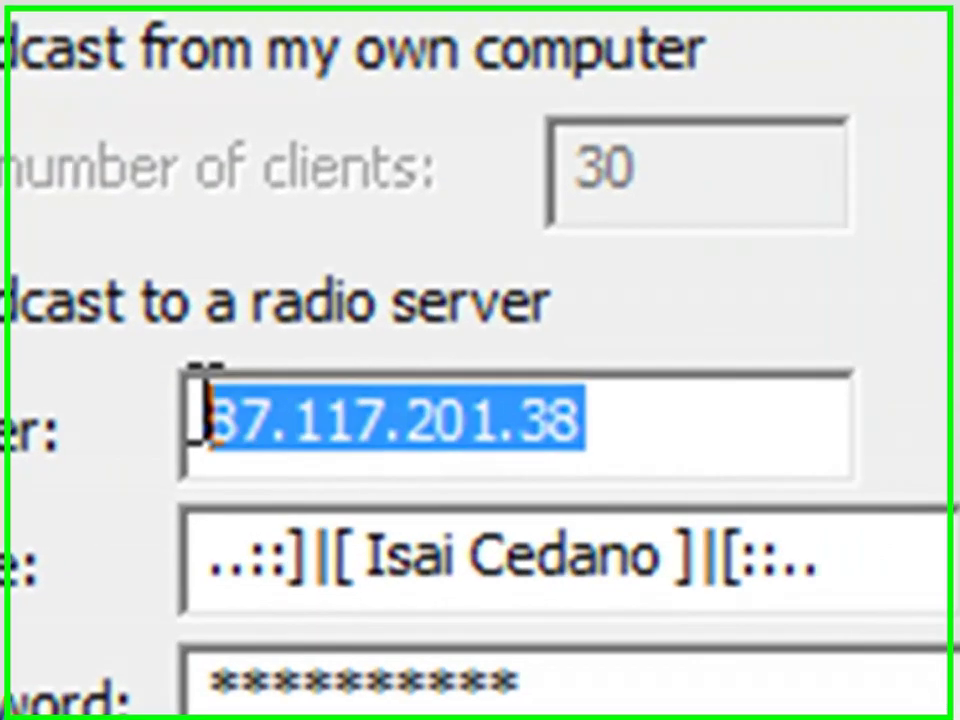
pyautogui.moveTo(466, 447); pyautogui.dragTo(404, 443)
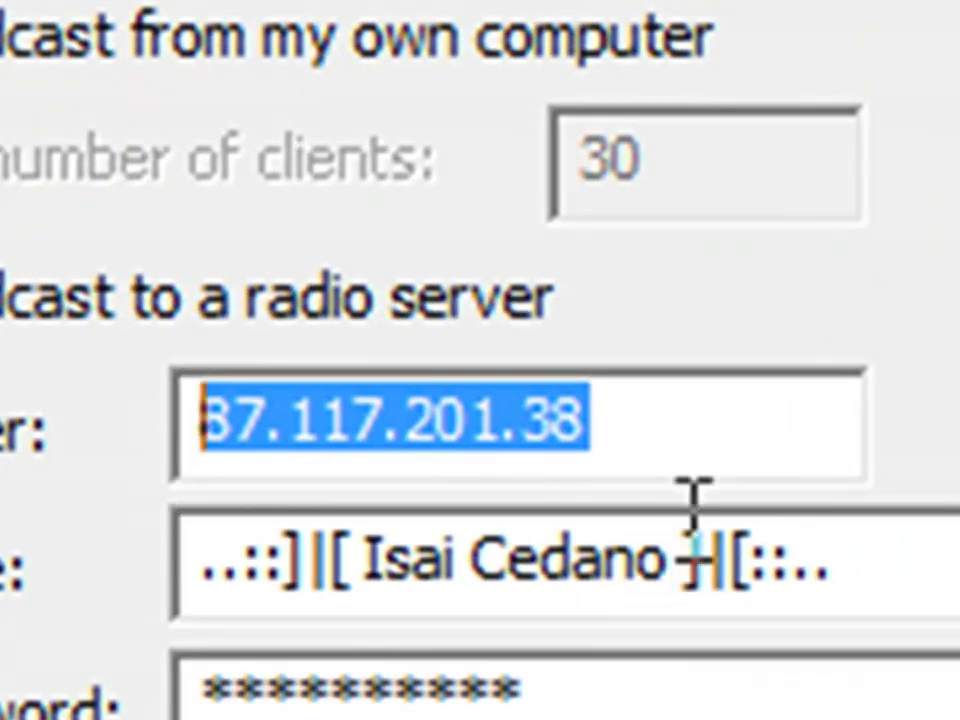
pyautogui.write('localhost')
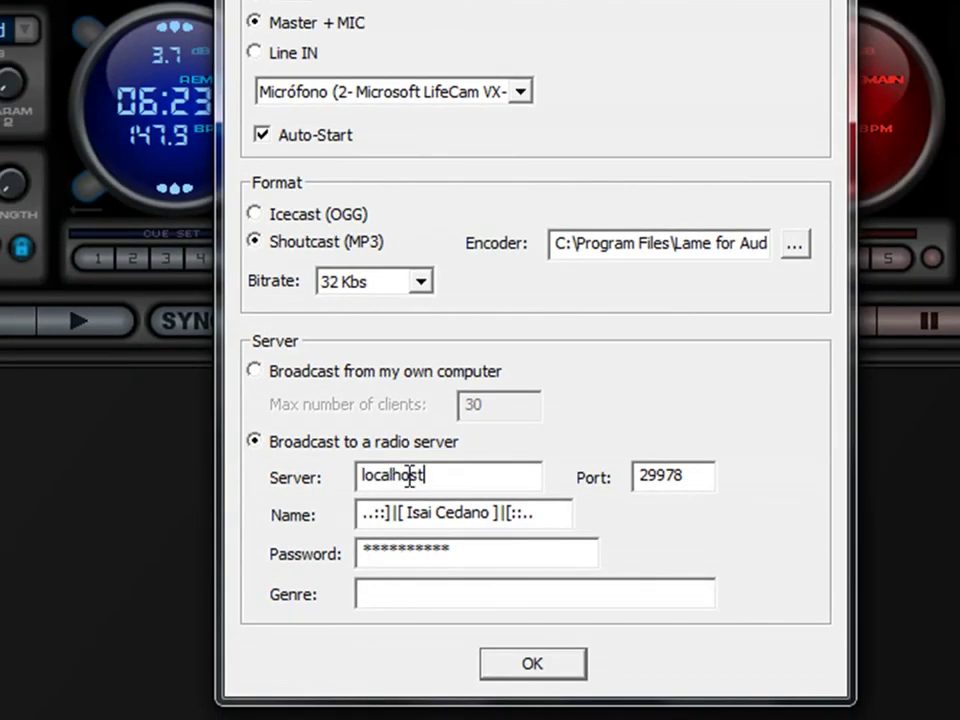
pyautogui.moveTo(435, 476); pyautogui.dragTo(210, 510)
pyautogui.click(713, 486)
pyautogui.moveTo(695, 478); pyautogui.dragTo(592, 462)
pyautogui.write('6')
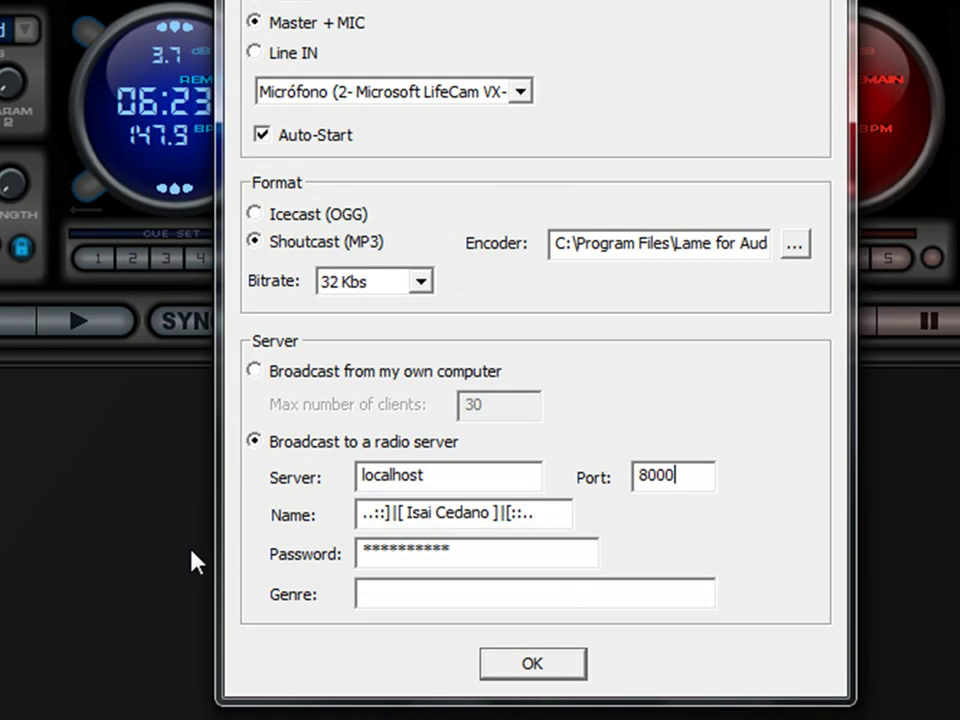
# Jot the broadcast password in Notepad, then close it without saving.
pyautogui.press('super')
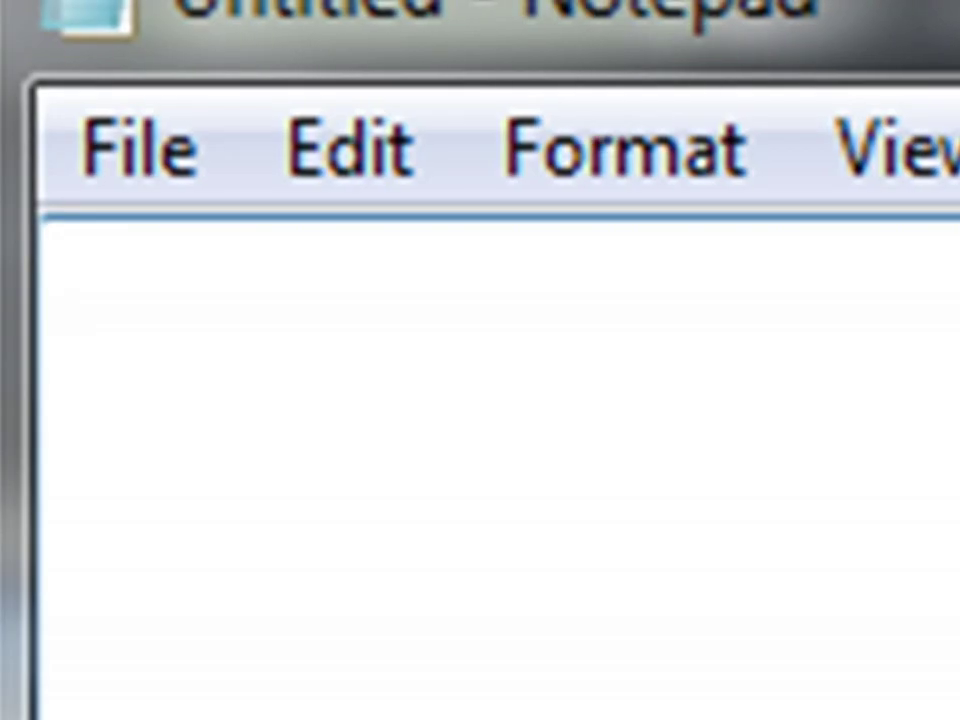
pyautogui.write('change')
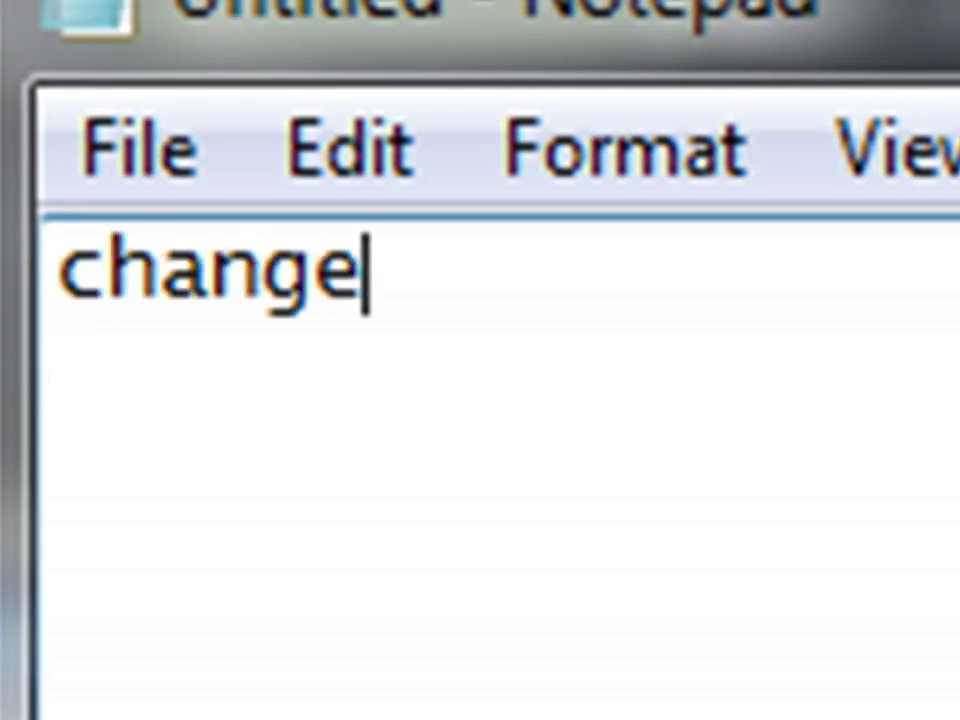
pyautogui.write('me')
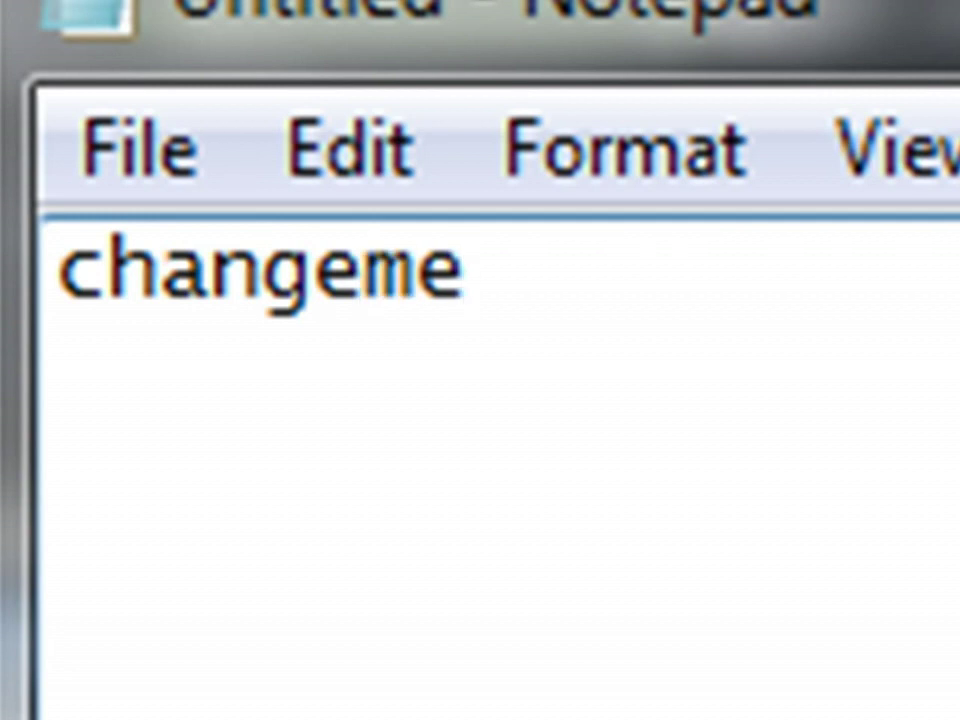
pyautogui.hotkey('alt', 'F4')
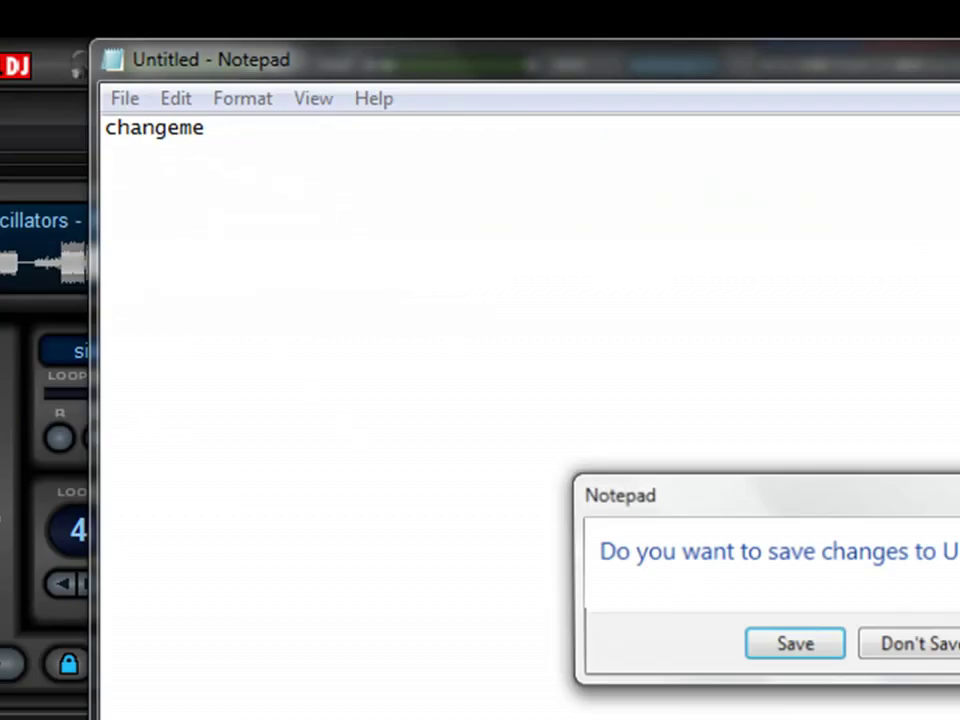
pyautogui.click(929, 643)
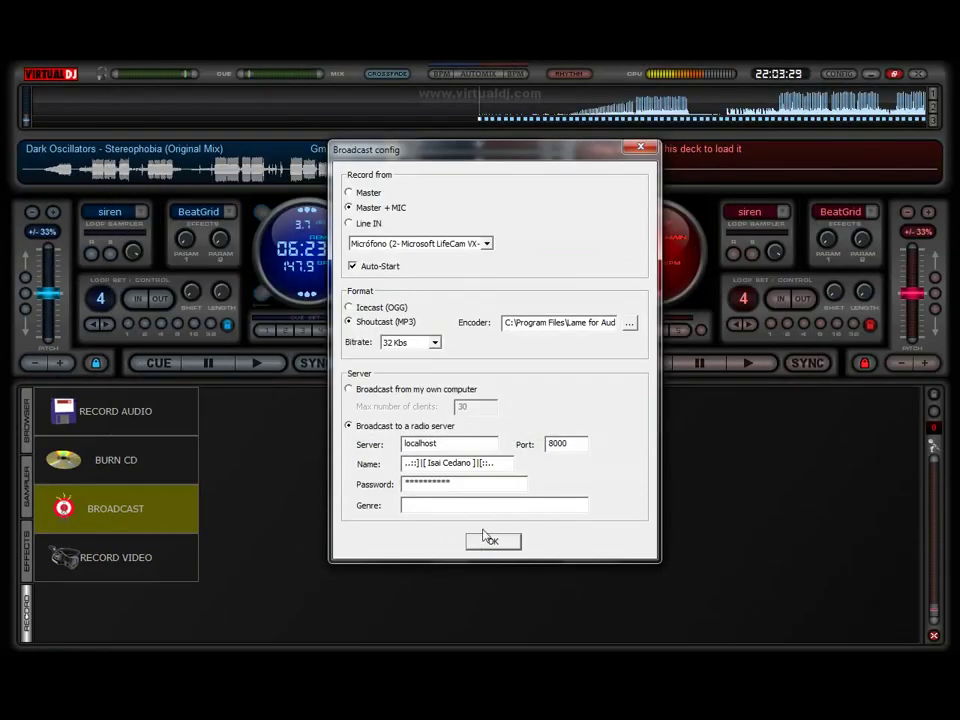
# Close the Broadcast config and end the not-responding VirtualDJ process.
pyautogui.click(640, 149)
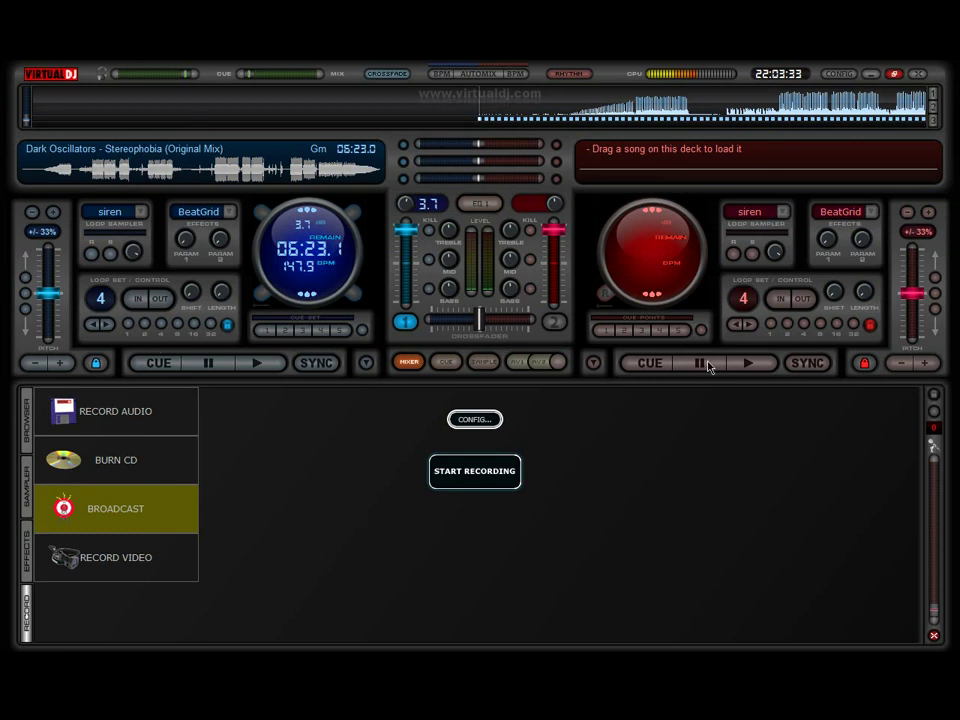
pyautogui.press('super')
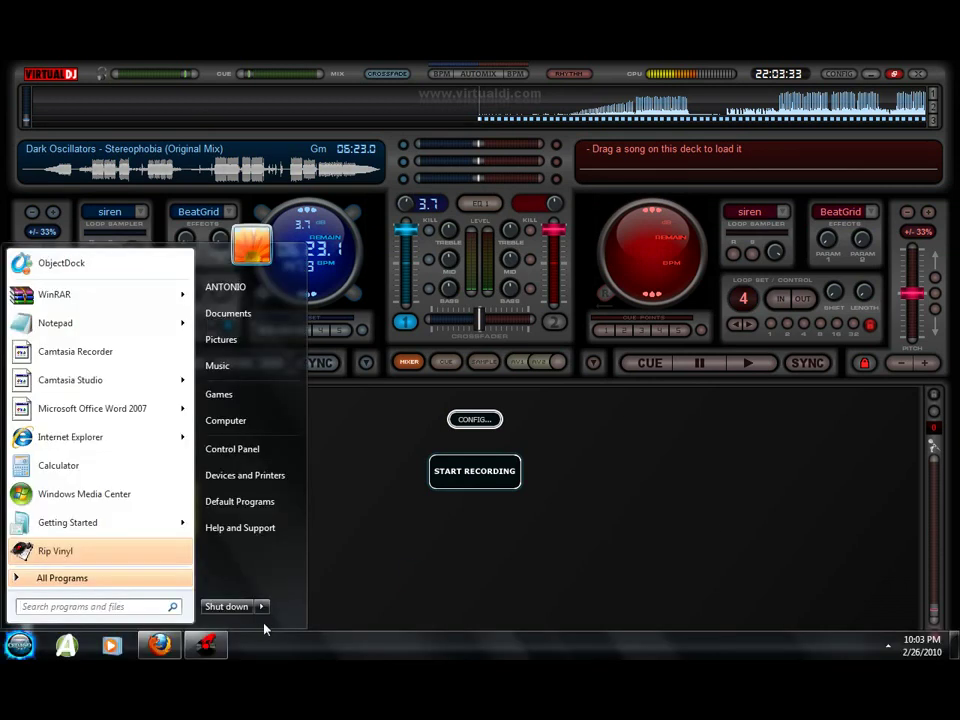
pyautogui.click(211, 655)
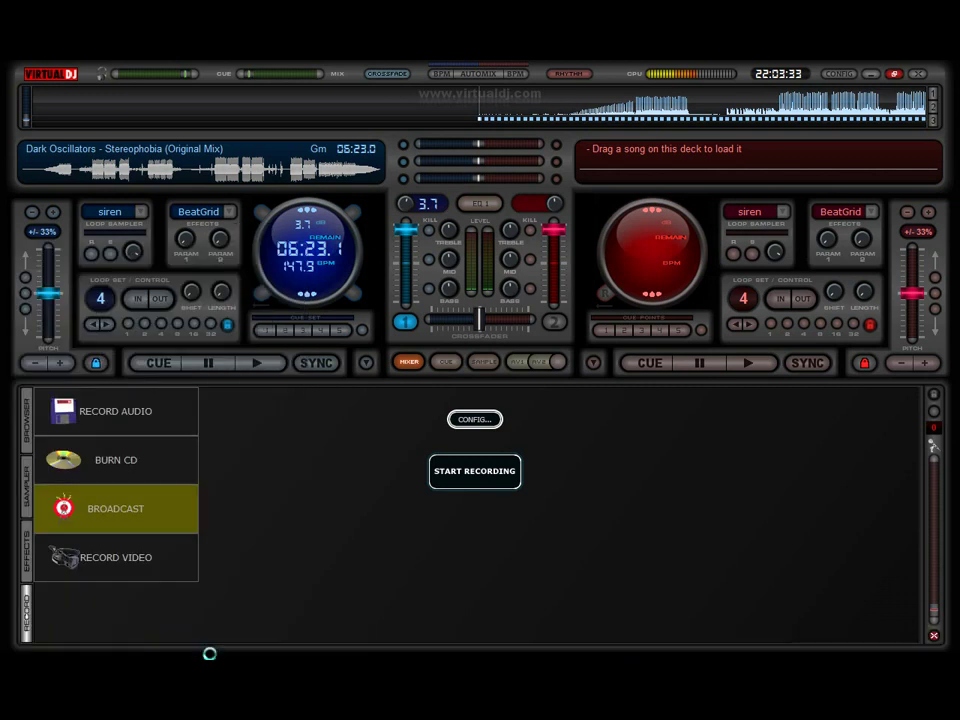
pyautogui.press('super')
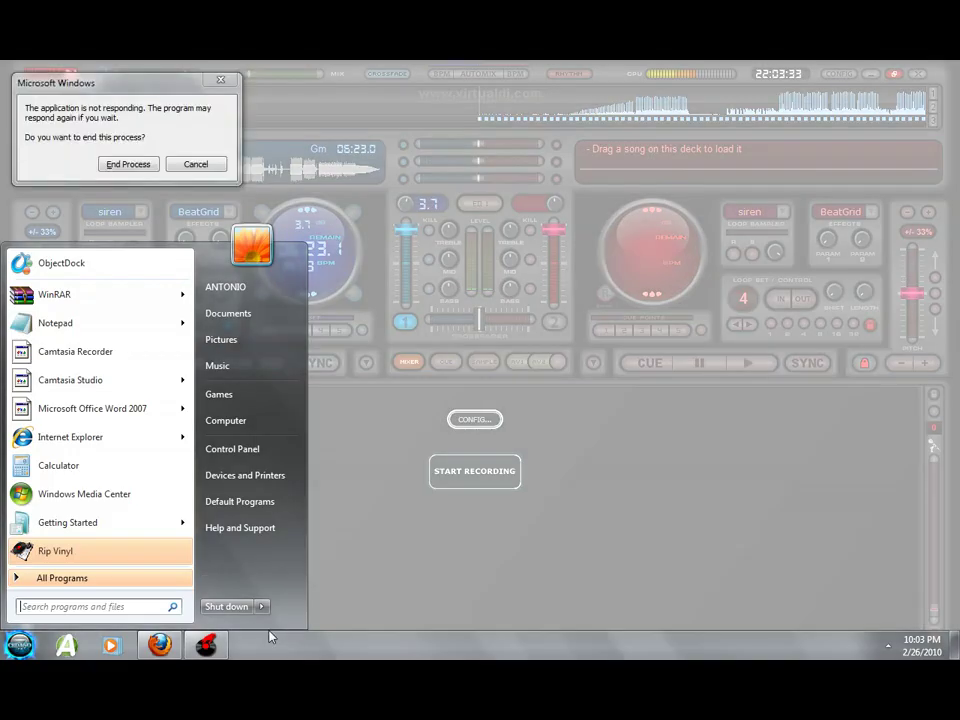
pyautogui.click(130, 163)
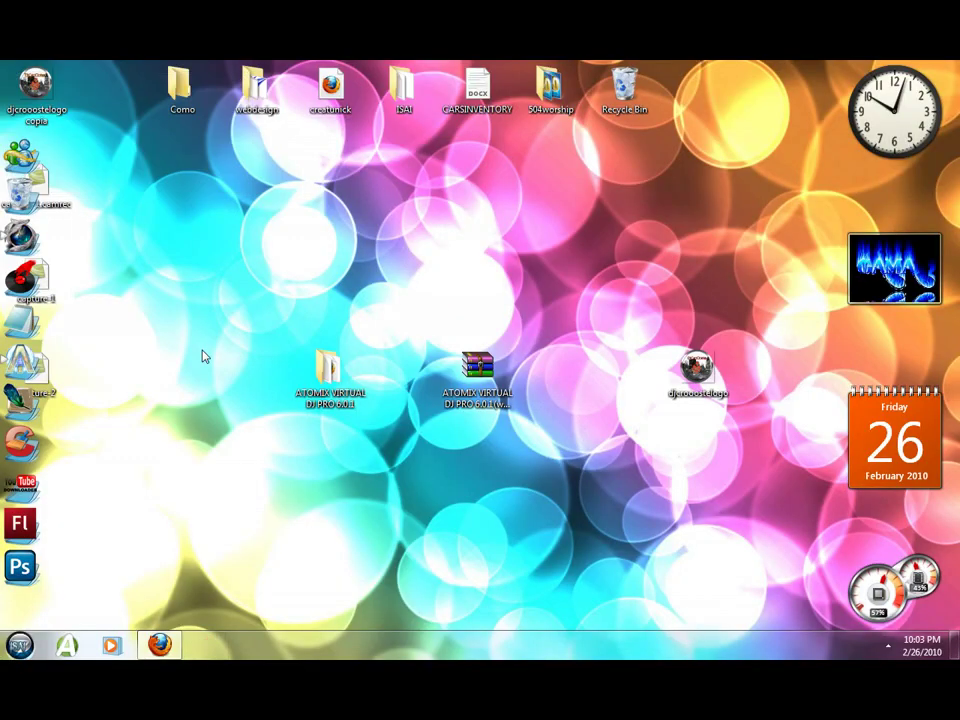
# Box-select and deselect the two ATOMIX desktop items, then bring Firefox back to the front.
pyautogui.moveTo(165, 253); pyautogui.dragTo(444, 506)
pyautogui.click(400, 470)
pyautogui.moveTo(200, 245); pyautogui.dragTo(542, 510)
pyautogui.click(542, 510)
pyautogui.moveTo(231, 274); pyautogui.dragTo(564, 516)
pyautogui.moveTo(264, 281); pyautogui.dragTo(590, 469)
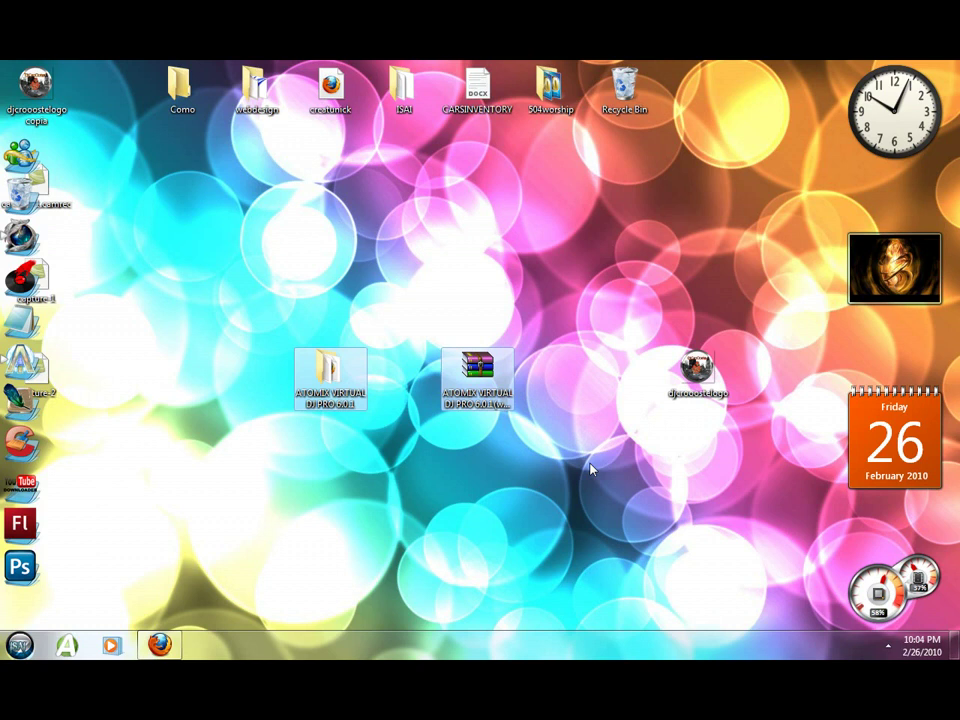
pyautogui.moveTo(231, 247); pyautogui.dragTo(257, 272)
pyautogui.click(522, 436)
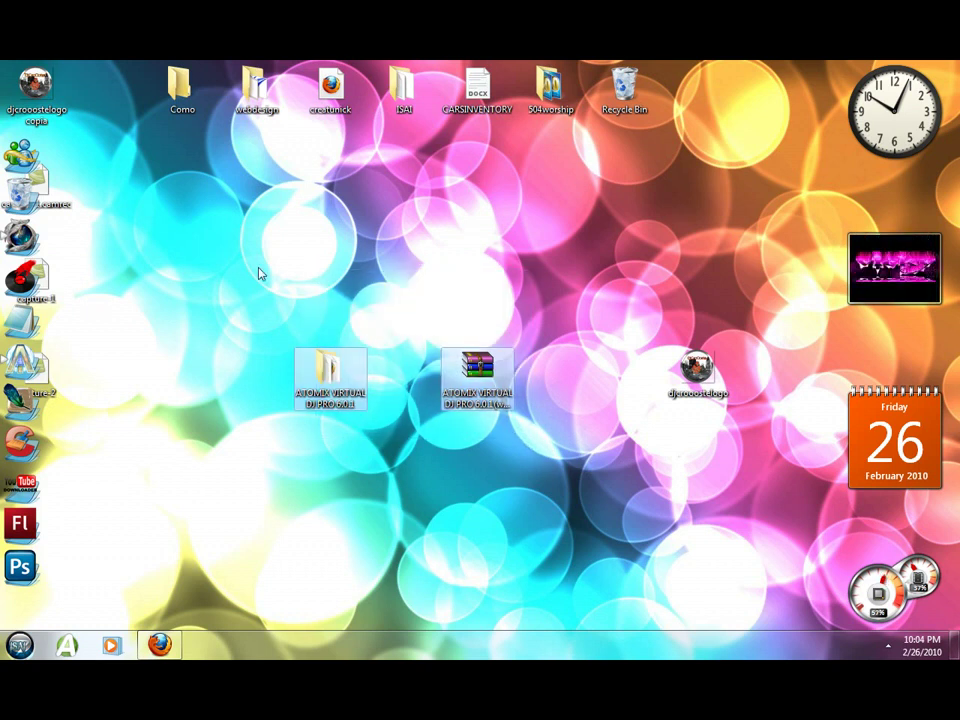
pyautogui.moveTo(222, 254); pyautogui.dragTo(538, 510)
pyautogui.click(360, 505)
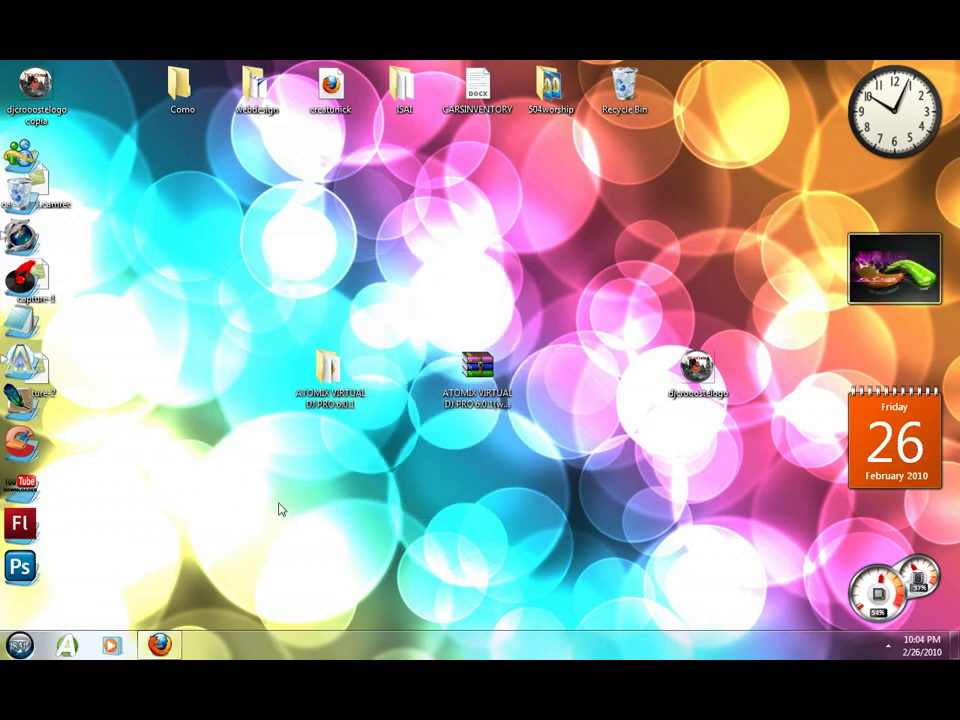
pyautogui.click(161, 645)
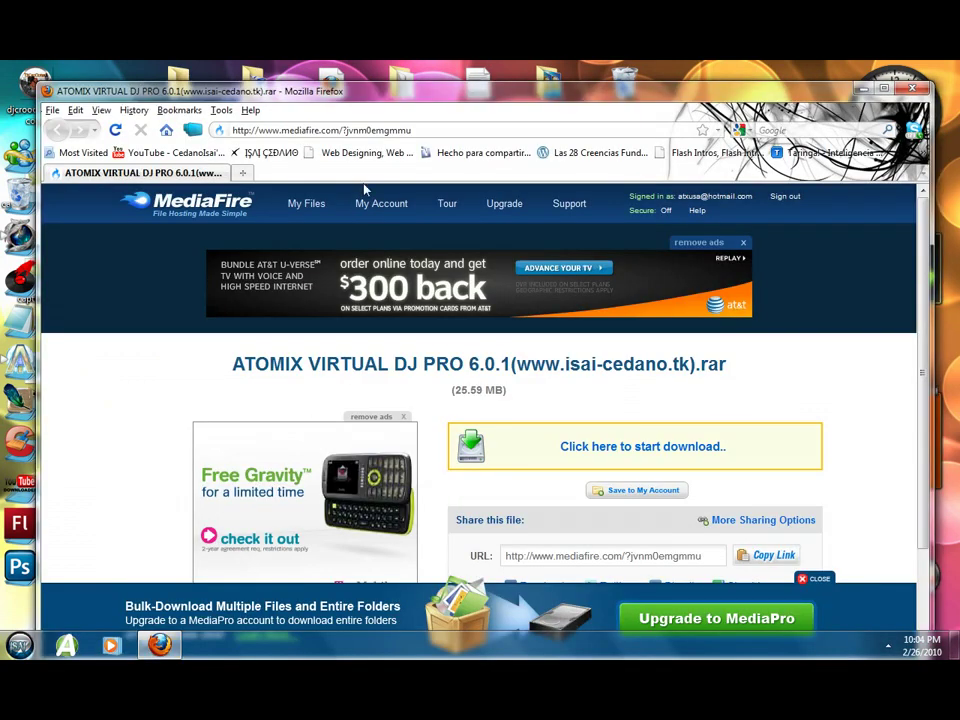
# Load webs.com in a new tab to check the Site Manager files, then close it and minimise Firefox.
pyautogui.click(239, 174)
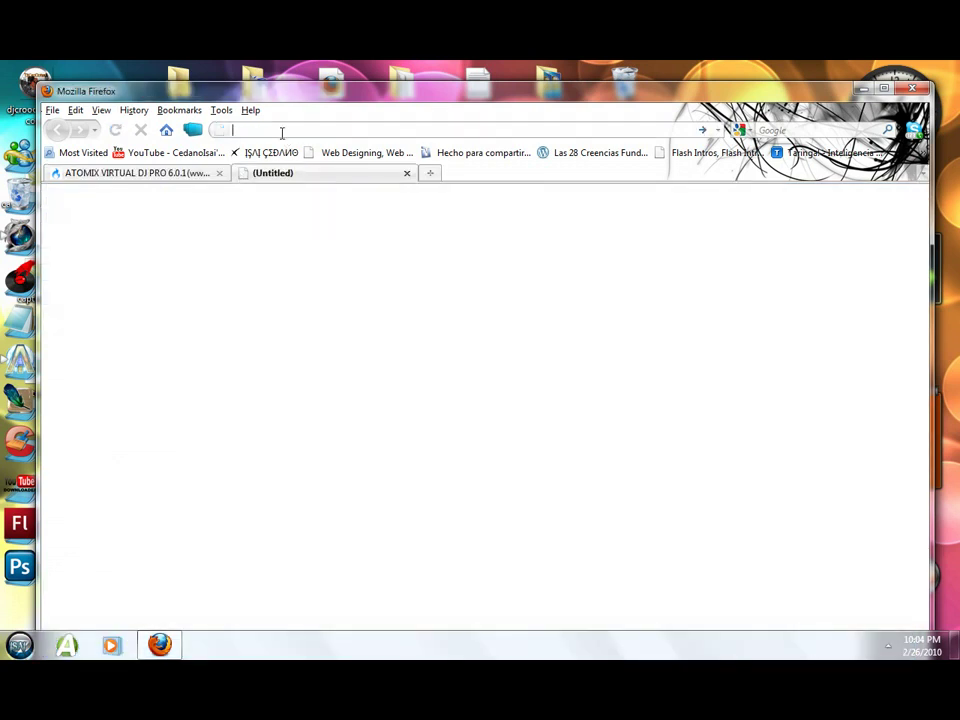
pyautogui.write('webs.com')
pyautogui.press('Return')
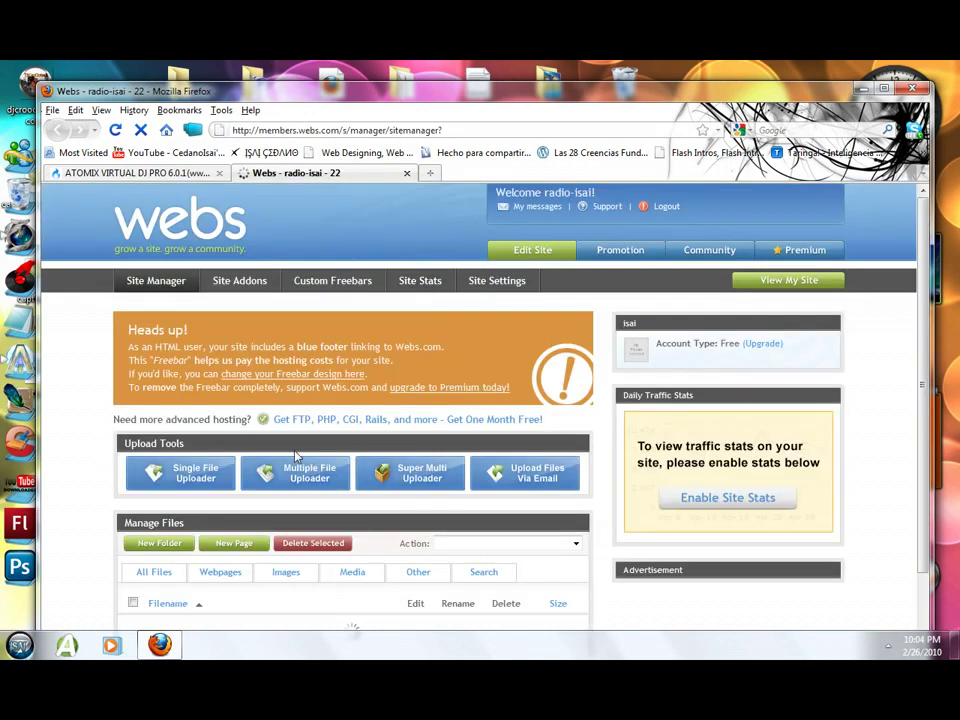
pyautogui.scroll(-1, 934, 372)
pyautogui.scroll(-4, 934, 372)
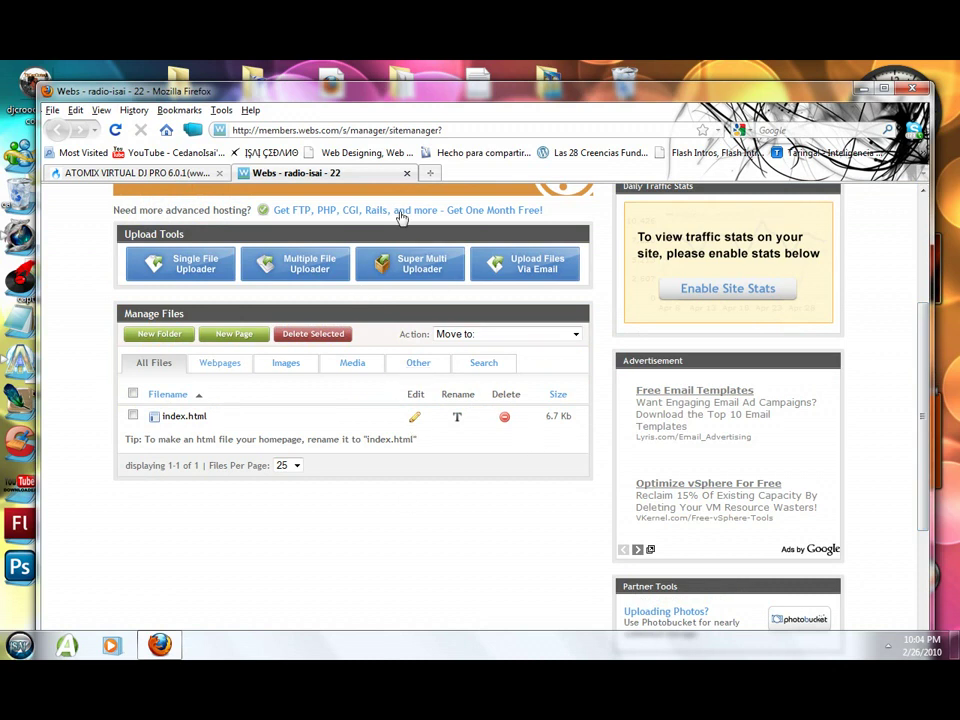
pyautogui.click(407, 173)
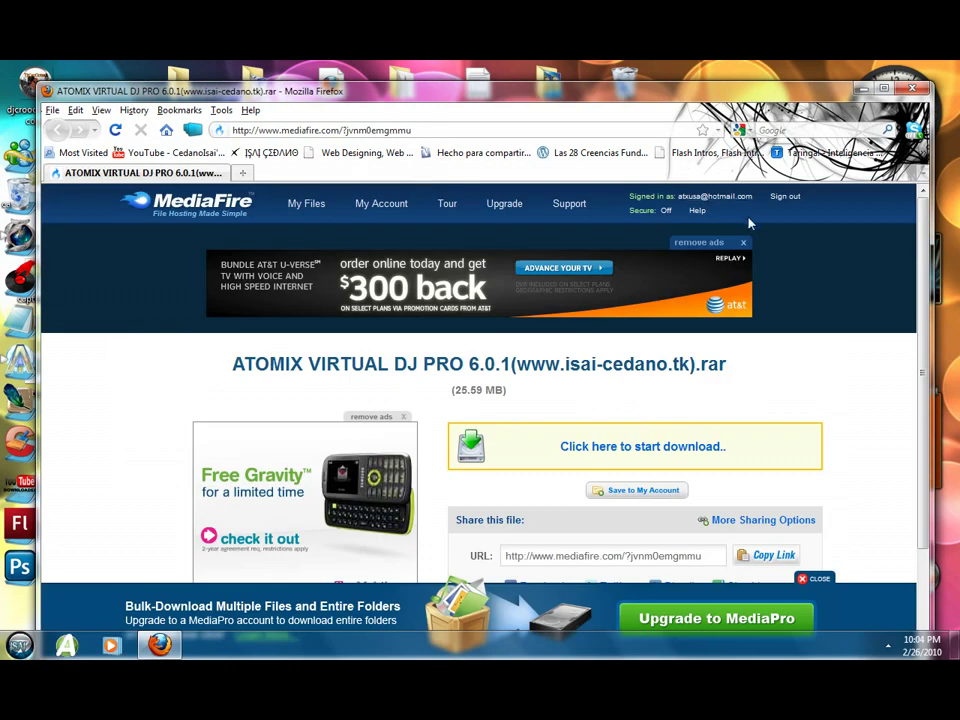
pyautogui.click(864, 91)
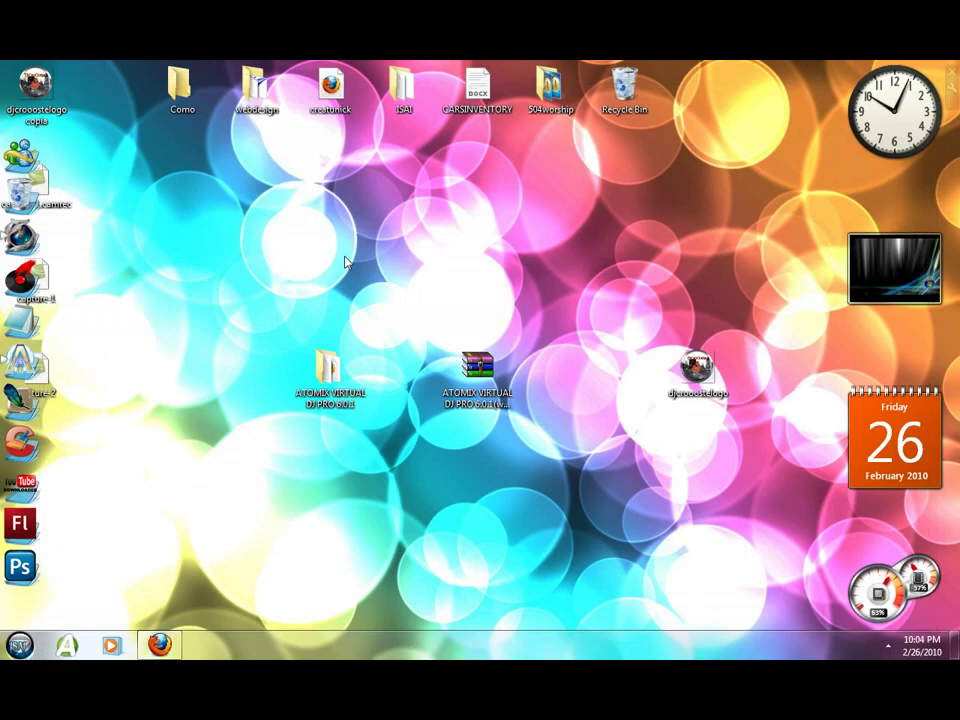